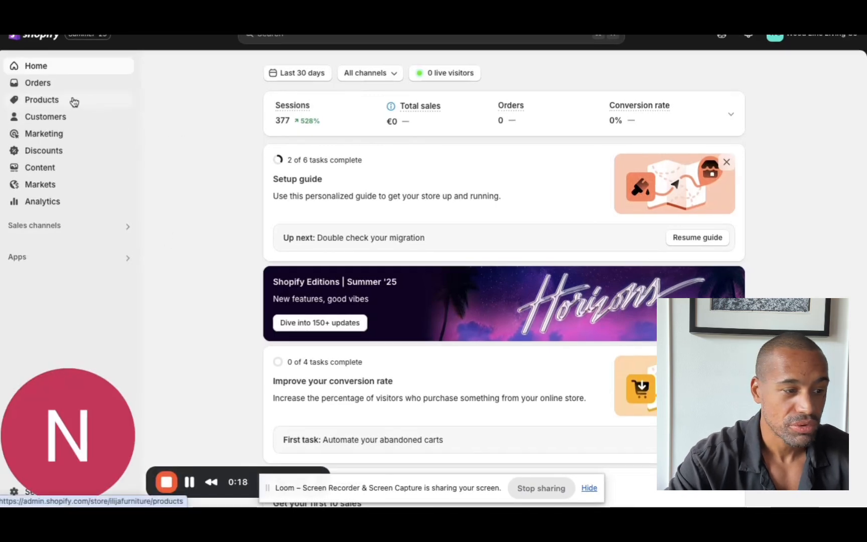
- Open the store's product list and look through the products and their categories
left_click(74, 102)
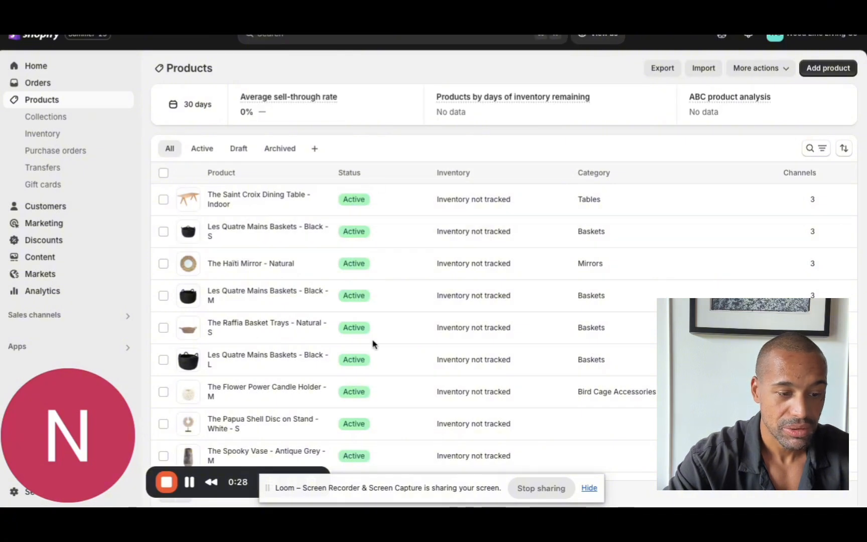
scroll(373, 345, "down", 2)
scroll(374, 345, "down", 2)
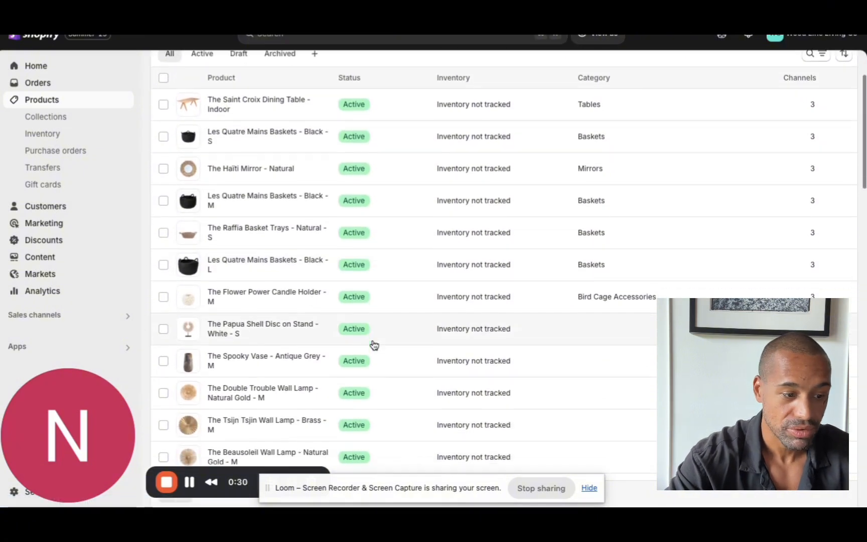
scroll(374, 344, "down", 2)
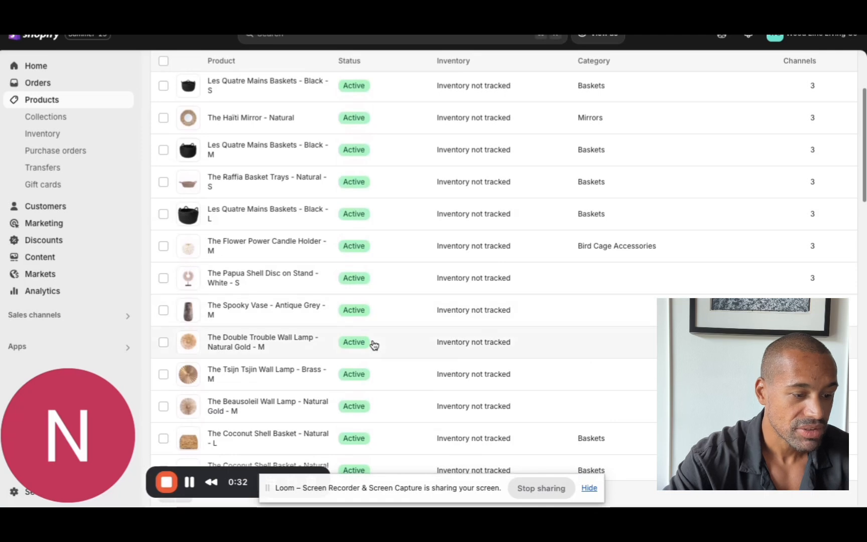
scroll(374, 344, "down", 5)
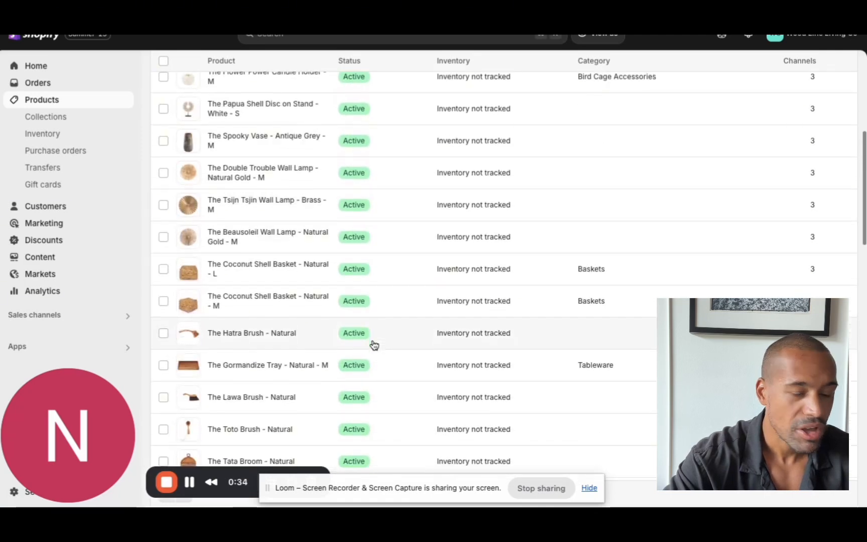
scroll(350, 229, "up", 10)
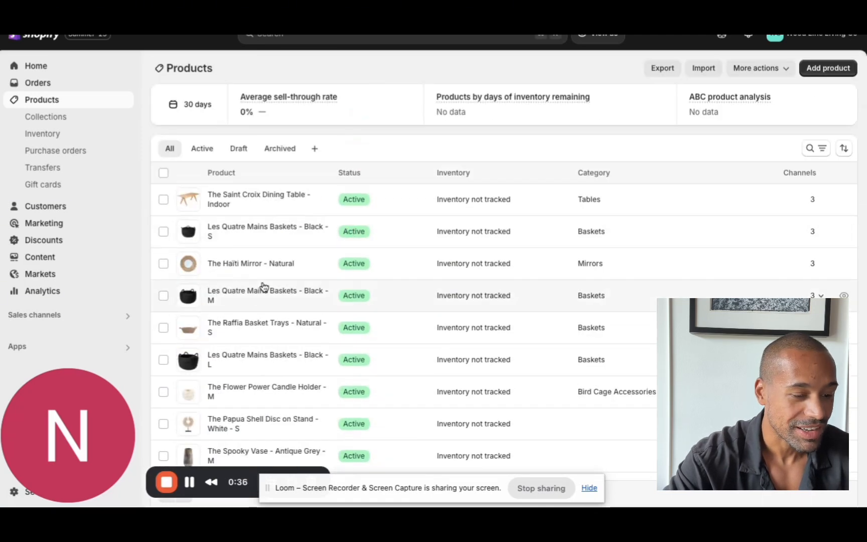
scroll(261, 284, "down", 1)
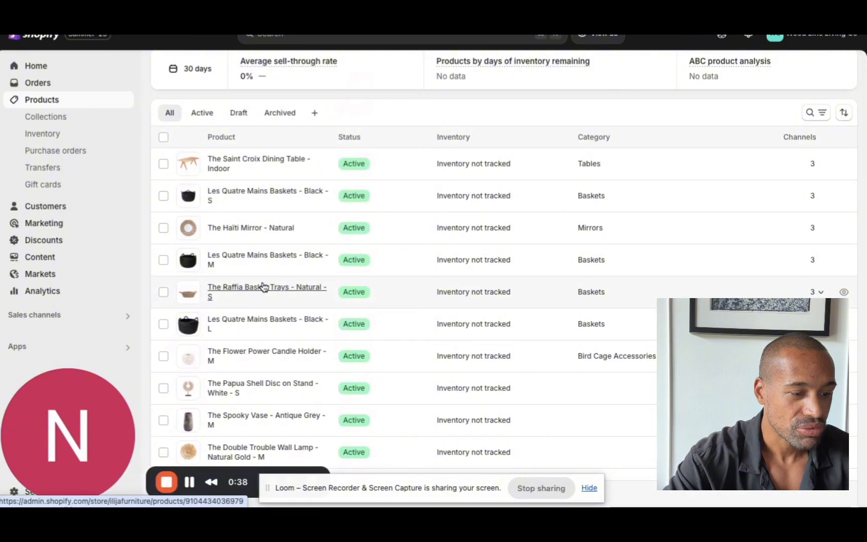
- Start a new collection from the product collections and title it "Chairs"
left_click(44, 117)
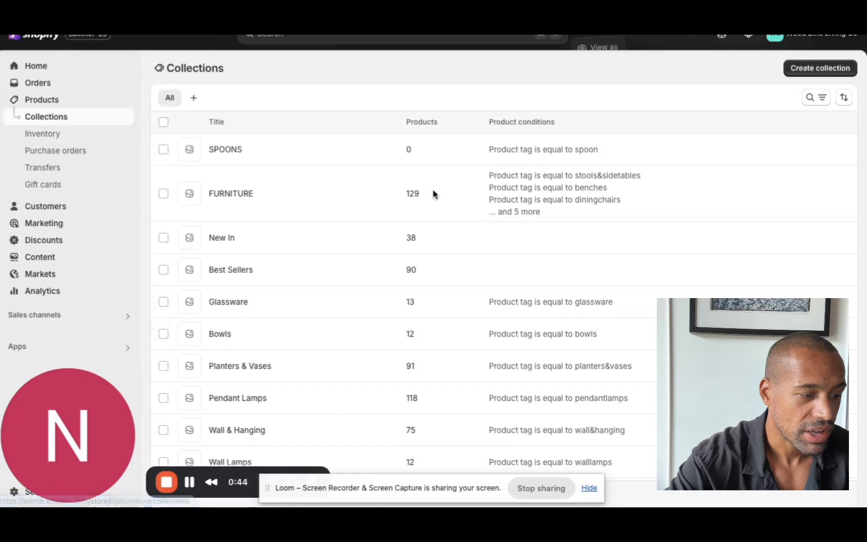
left_click(822, 74)
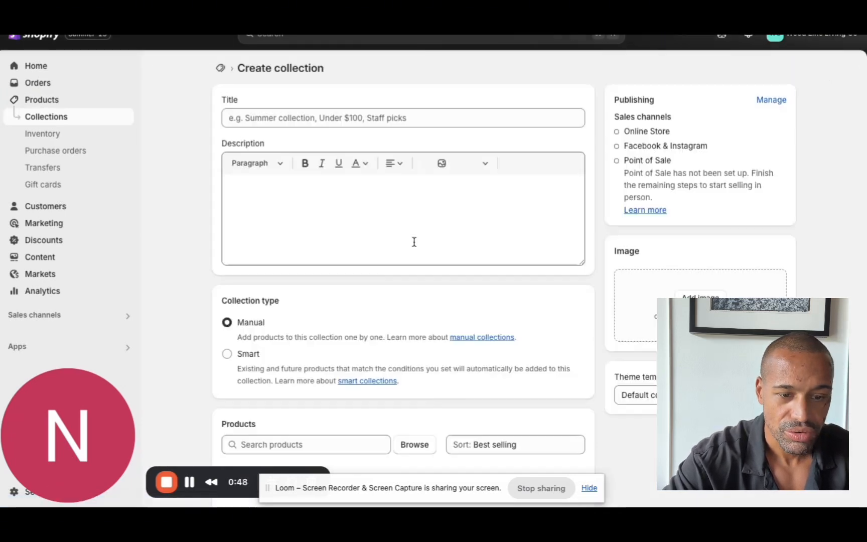
left_click(321, 121)
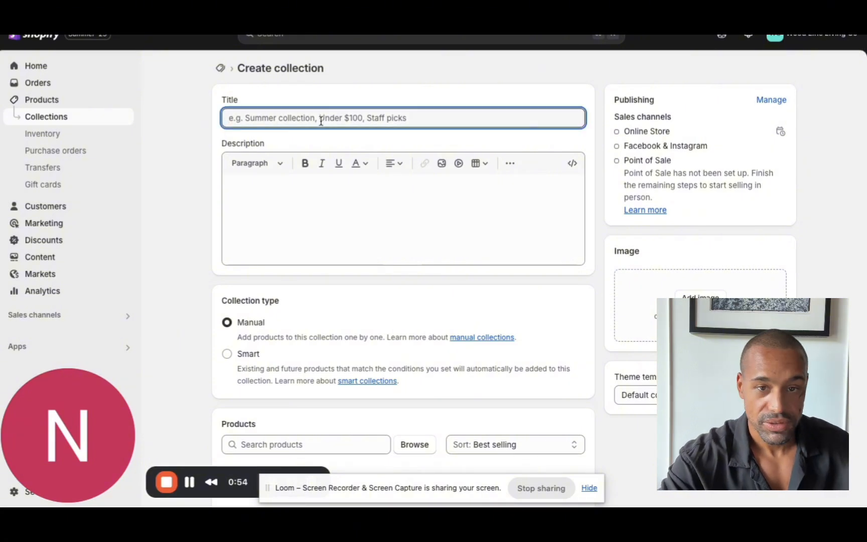
type("Chairs")
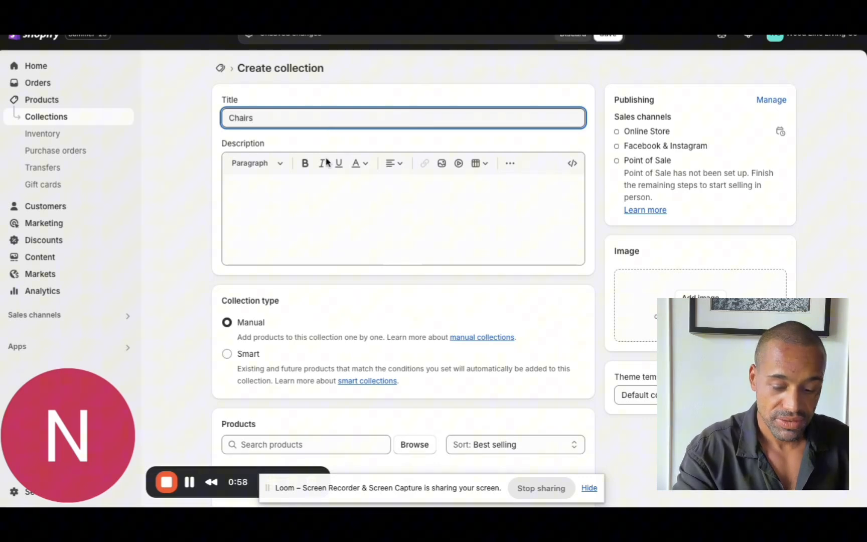
- Review the Manual collection type and view the product picker without adding any product
scroll(335, 207, "down", 1)
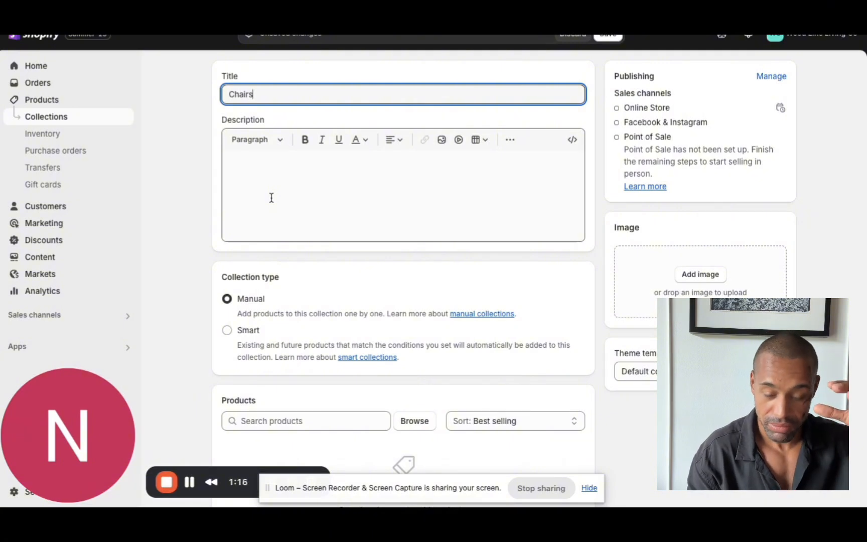
scroll(323, 201, "down", 1)
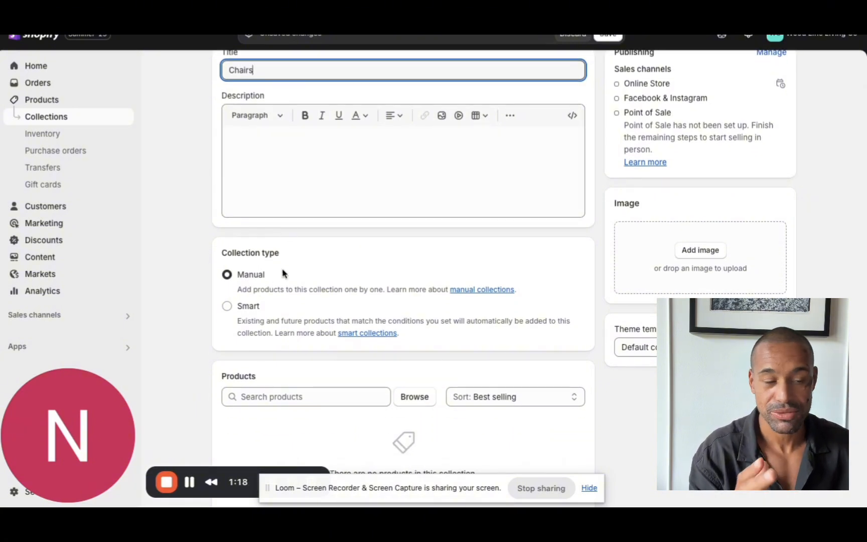
scroll(292, 277, "down", 1)
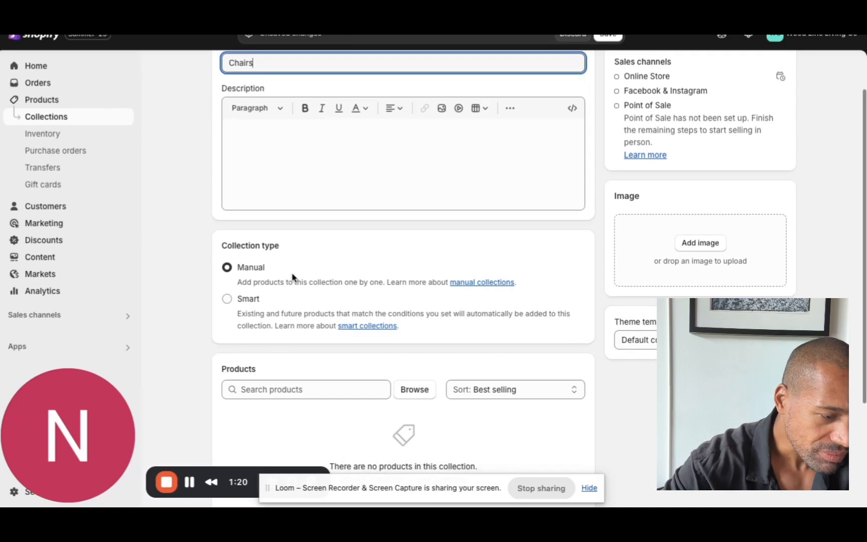
scroll(292, 276, "down", 1)
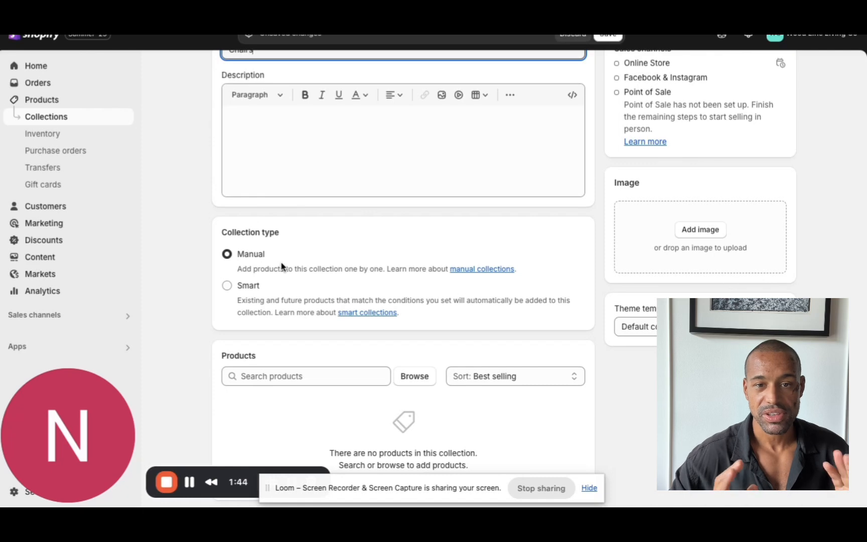
left_click(310, 377)
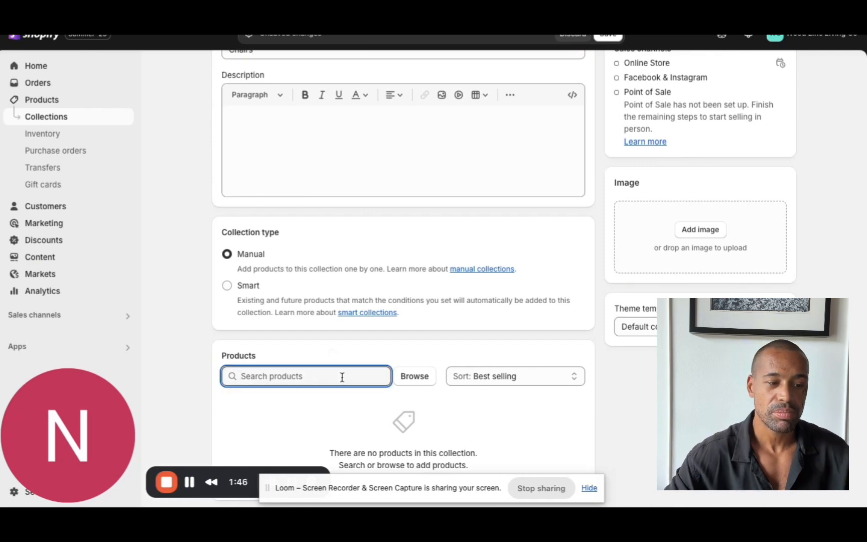
left_click(414, 377)
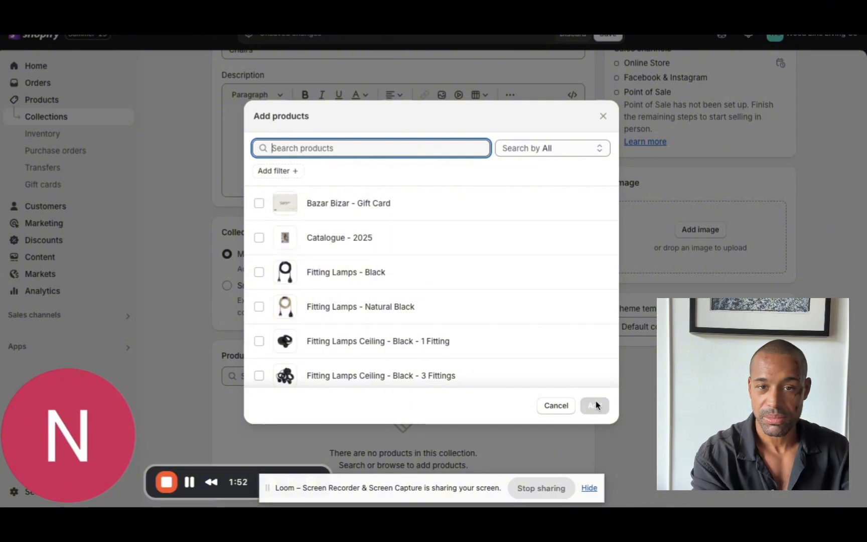
left_click(604, 117)
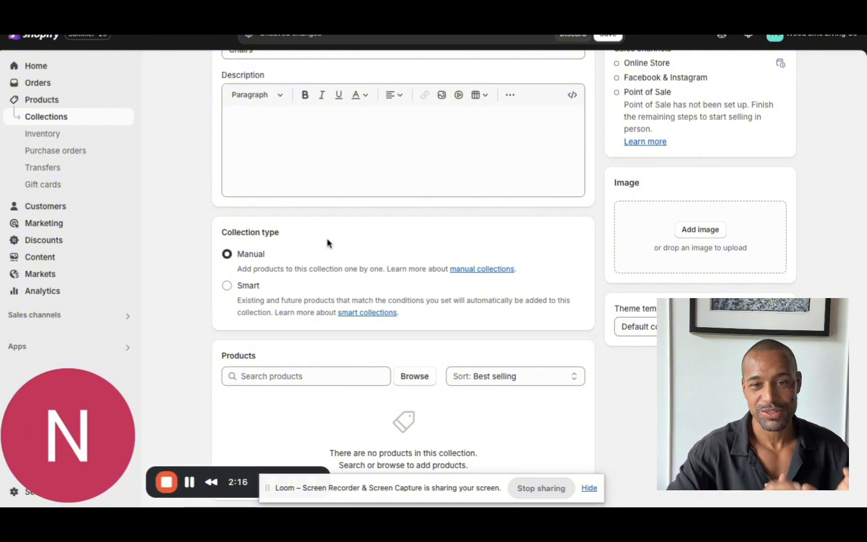
- Make the collection Smart with the condition Tag is equal to "chairs", and save it
left_click(227, 285)
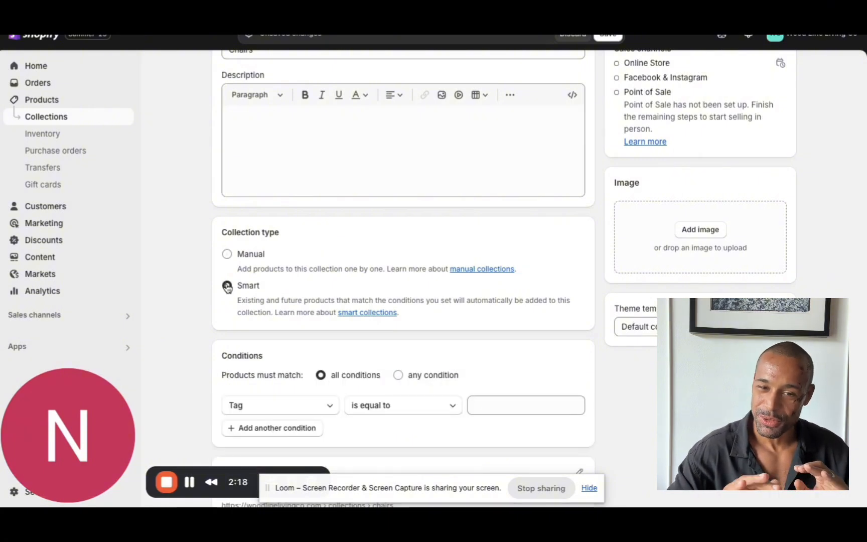
scroll(363, 275, "down", 1)
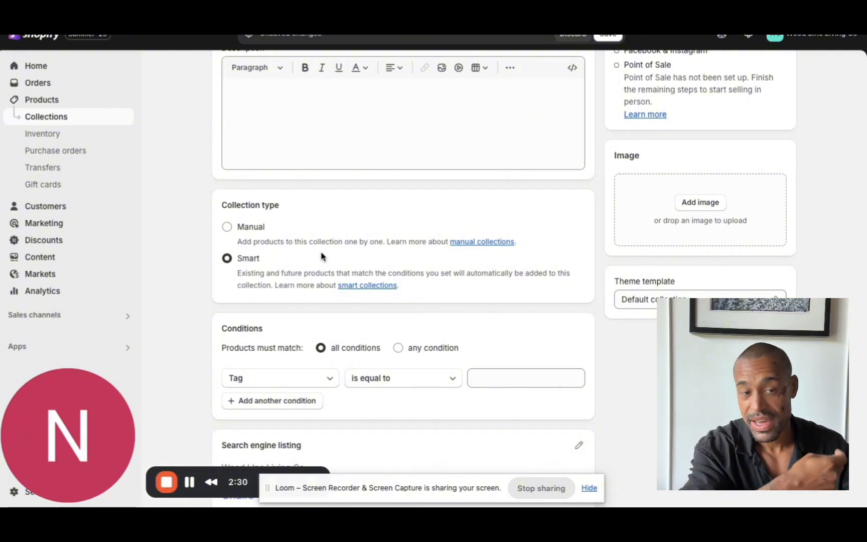
scroll(463, 327, "down", 1)
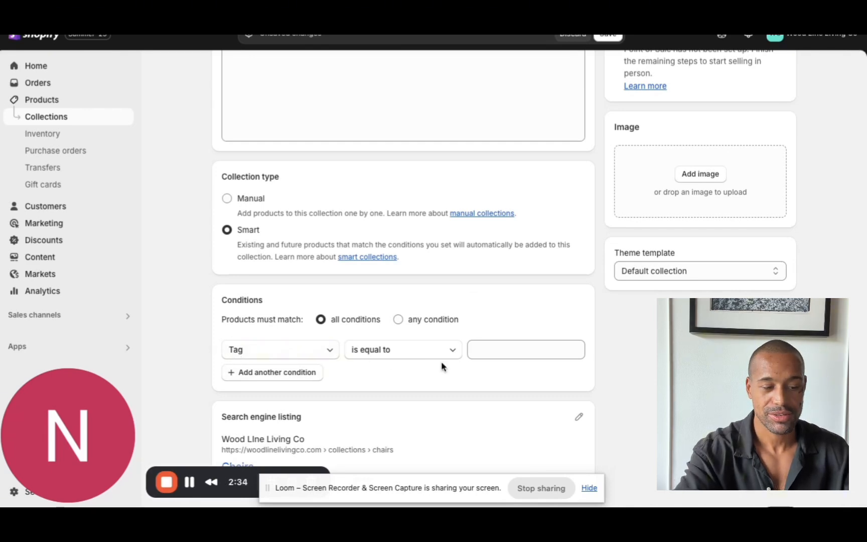
left_click(526, 350)
type("chairs")
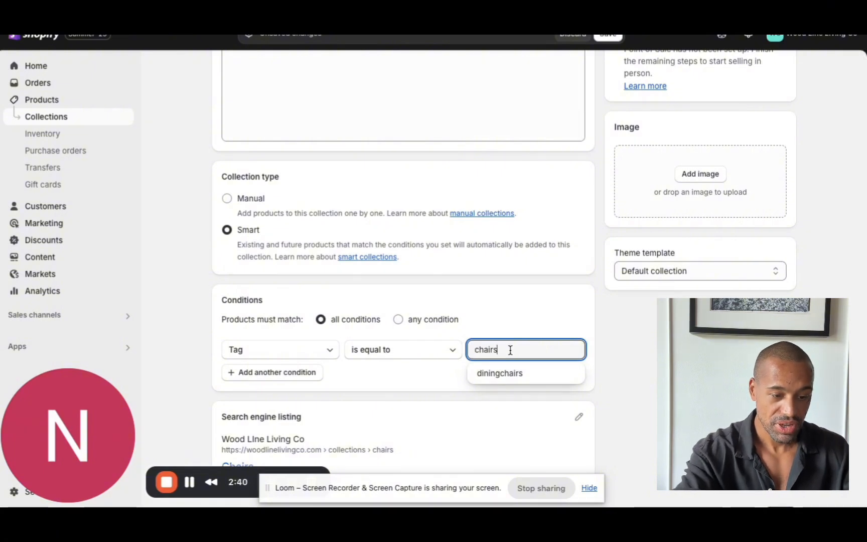
left_click(520, 303)
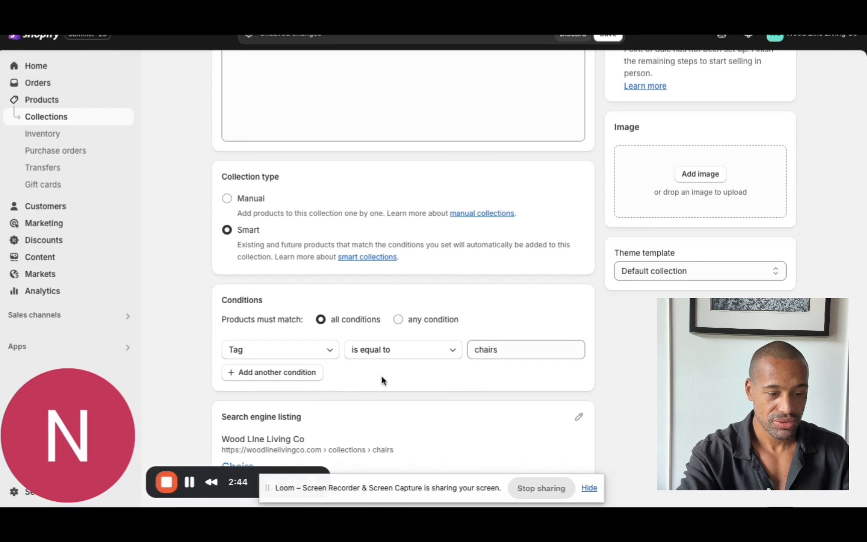
scroll(381, 380, "down", 1)
scroll(384, 381, "up", 5)
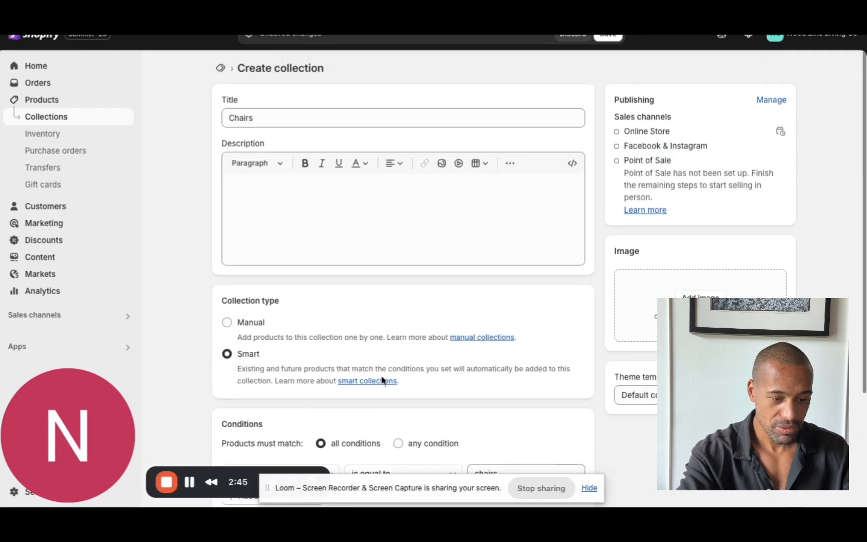
left_click(607, 36)
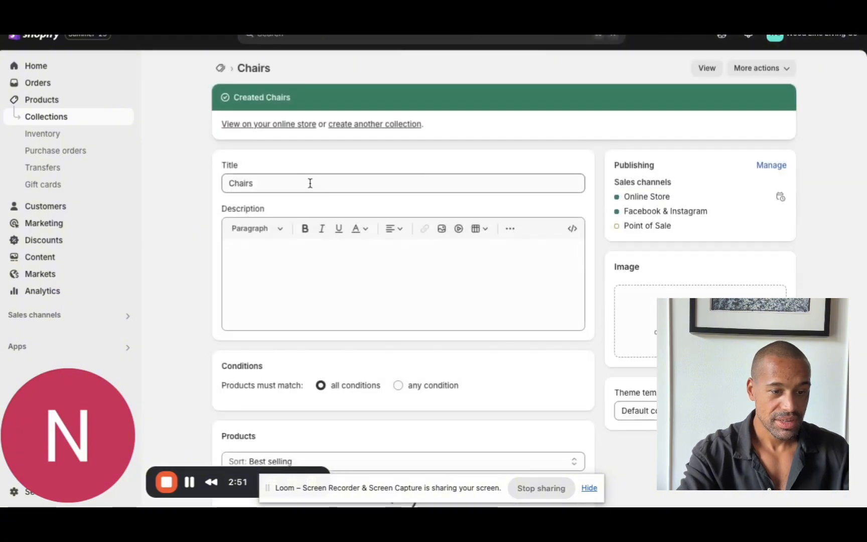
- Rename the saved collection as "Chairs1" and save the change
left_click(310, 183)
type("1")
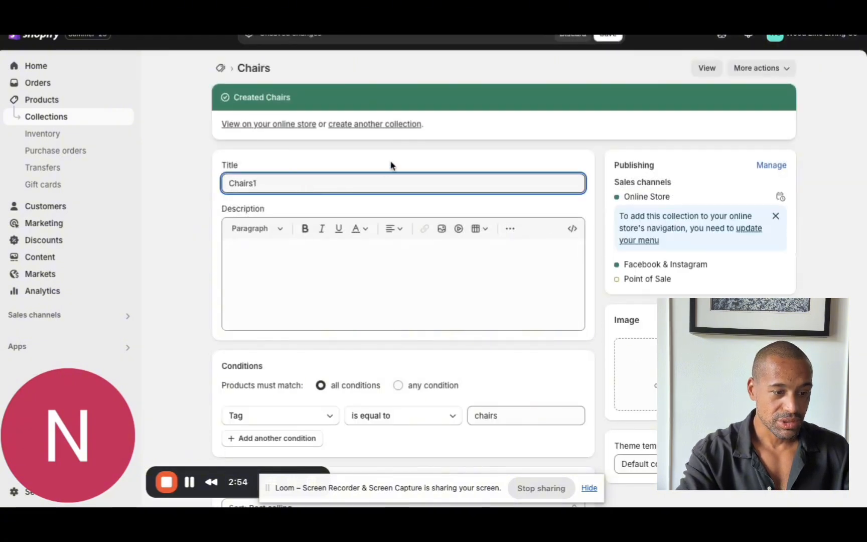
left_click(608, 36)
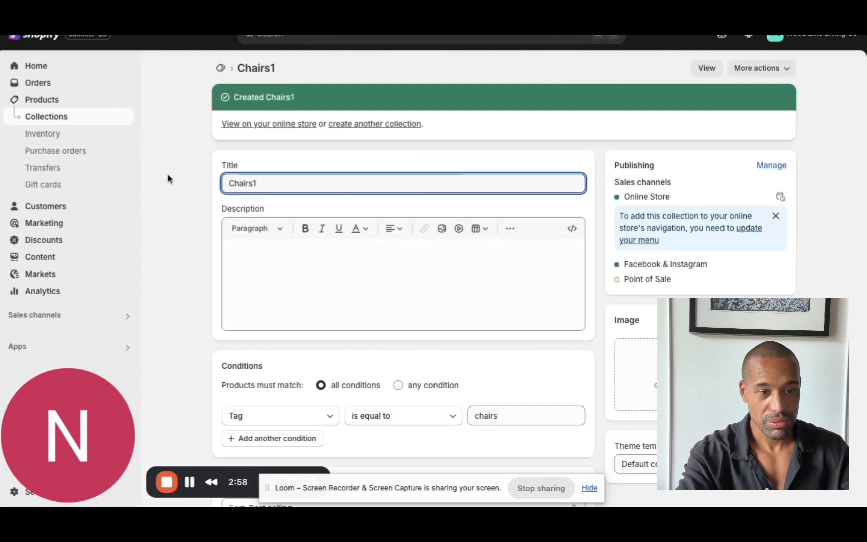
- Search the product list for "chai" and look through the matching products
left_click(51, 100)
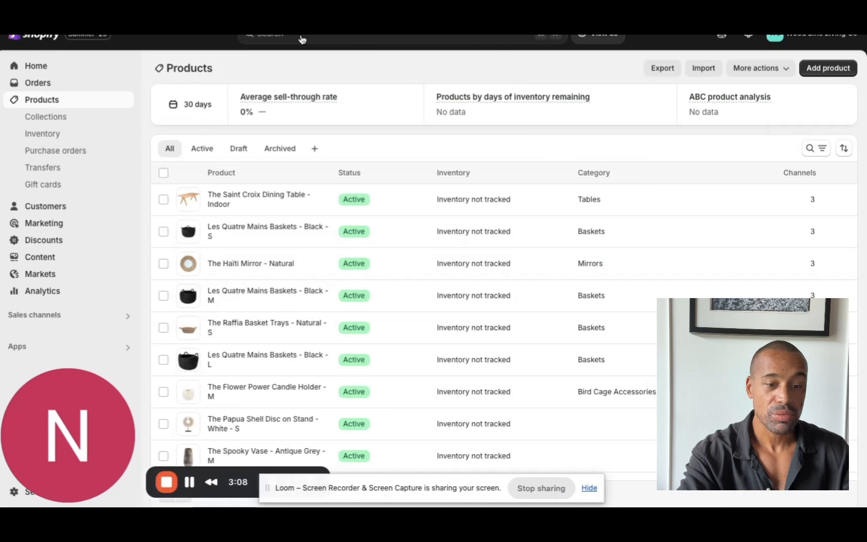
left_click(810, 149)
type("ch")
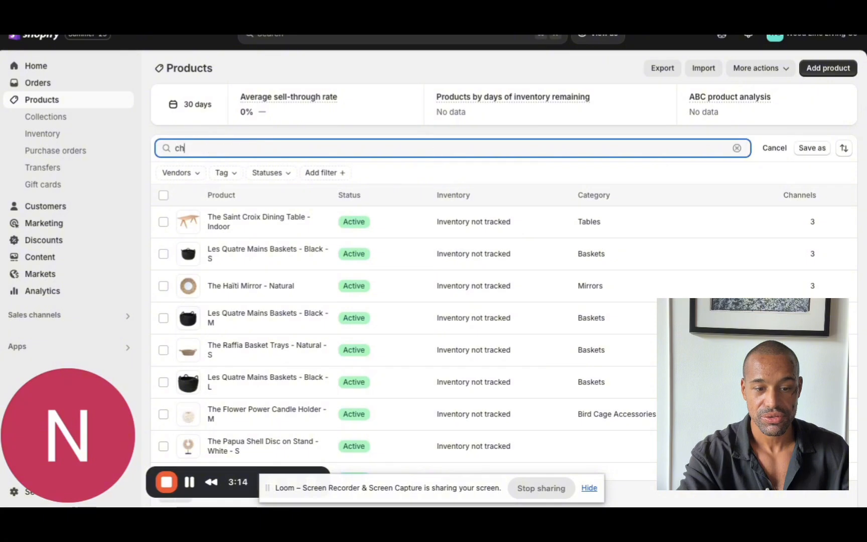
type("air")
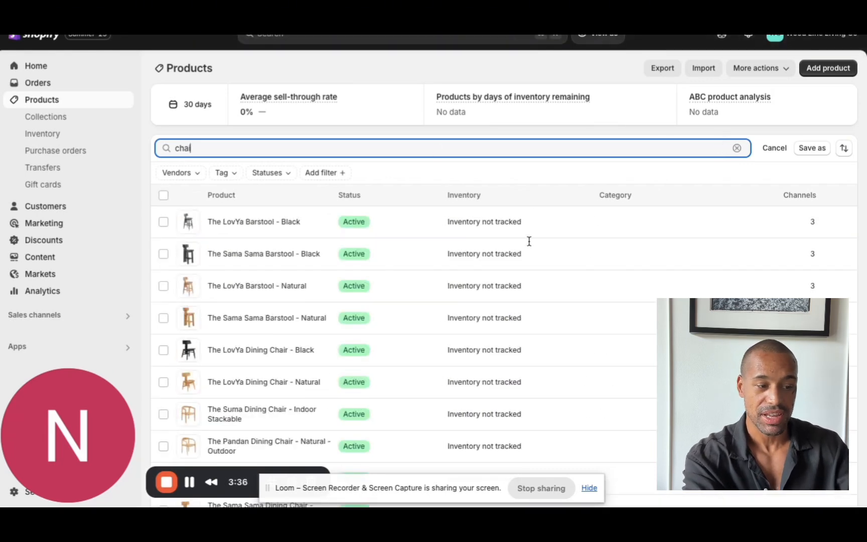
scroll(426, 292, "down", 10)
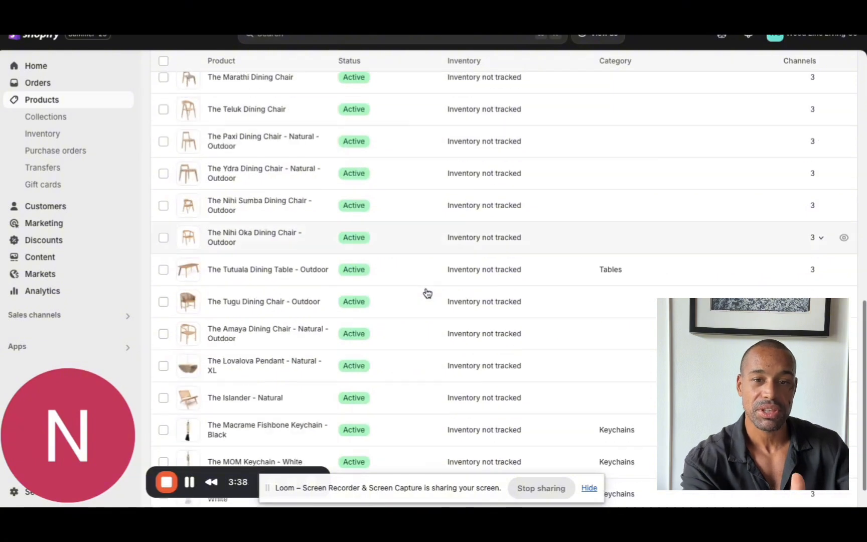
scroll(426, 292, "up", 10)
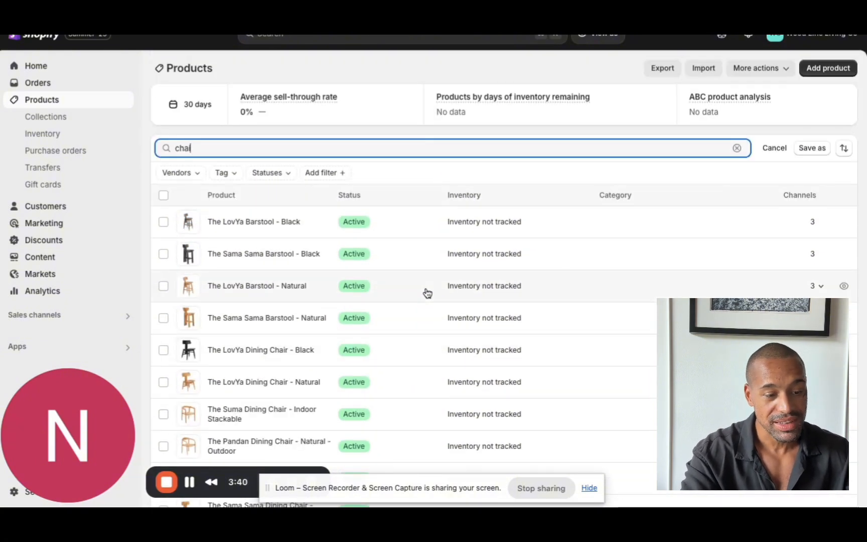
- Select the four barstools, both LovYa dining chairs, and the Suma and Pandan dining chairs in the product list
left_click(163, 222)
left_click(163, 254)
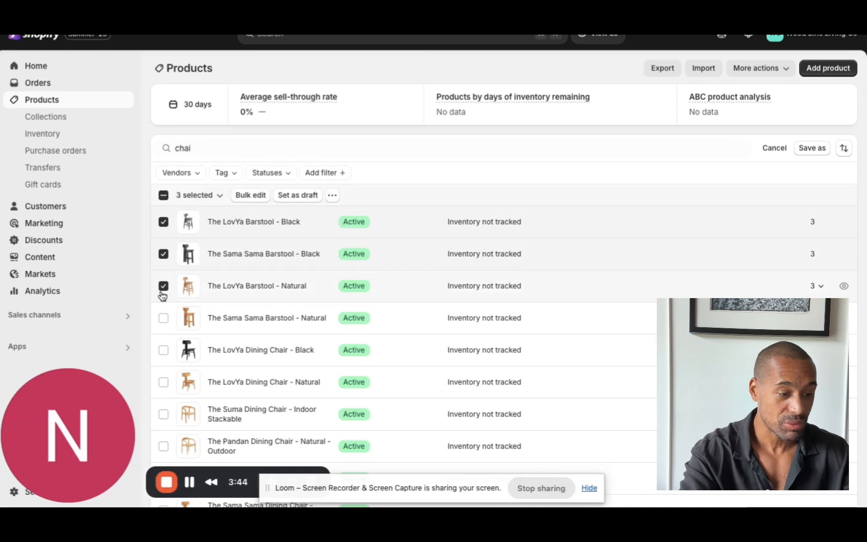
left_click(164, 318)
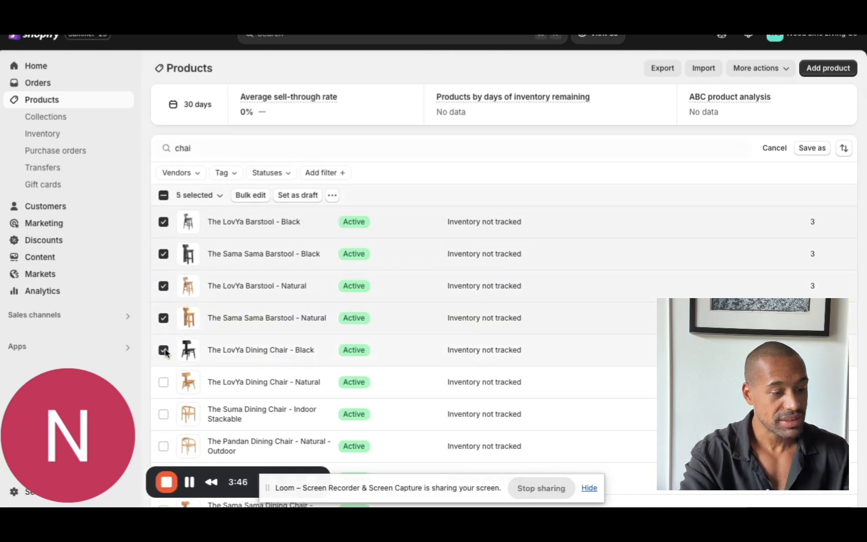
scroll(164, 311, "down", 2)
left_click(163, 275)
scroll(163, 255, "down", 1)
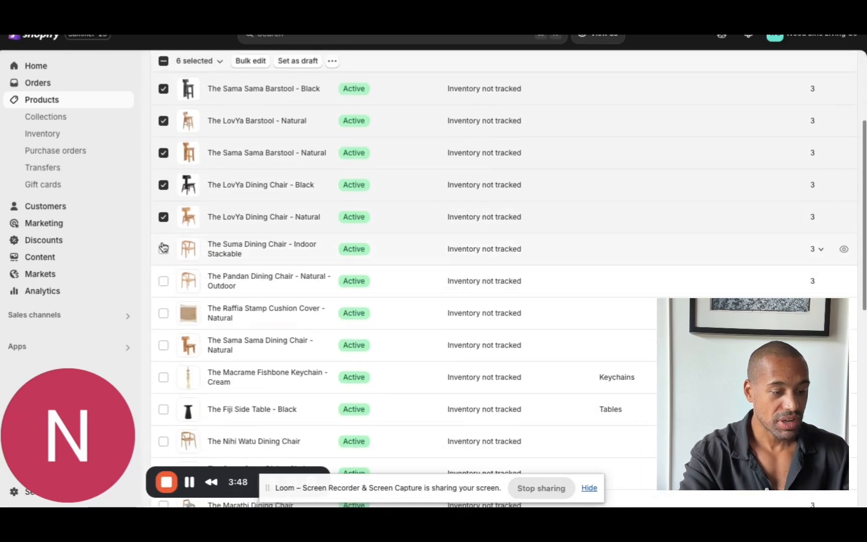
left_click(163, 249)
left_click(163, 281)
- Add both Sama Sama dining chairs and the Nihi Watu, Marathi, Teluk and Paxi dining chairs to the selection
scroll(163, 284, "down", 2)
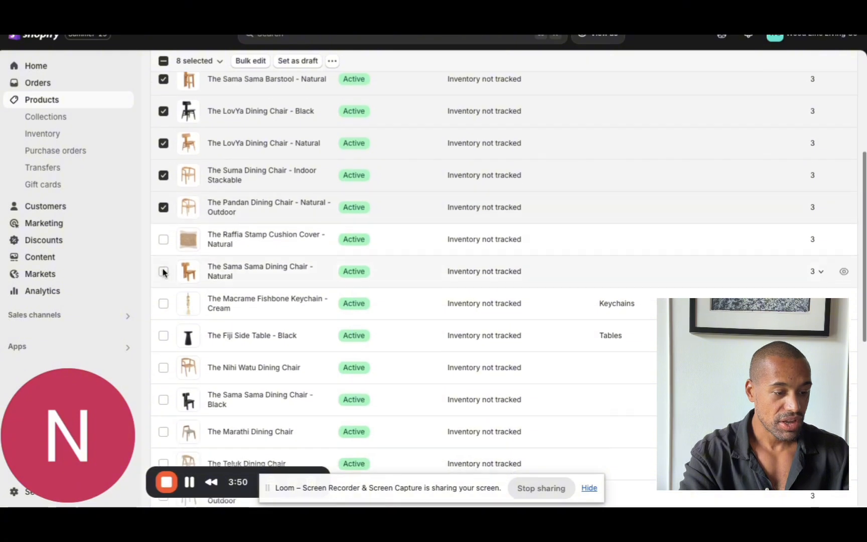
left_click(163, 272)
scroll(163, 272, "down", 3)
left_click(163, 242)
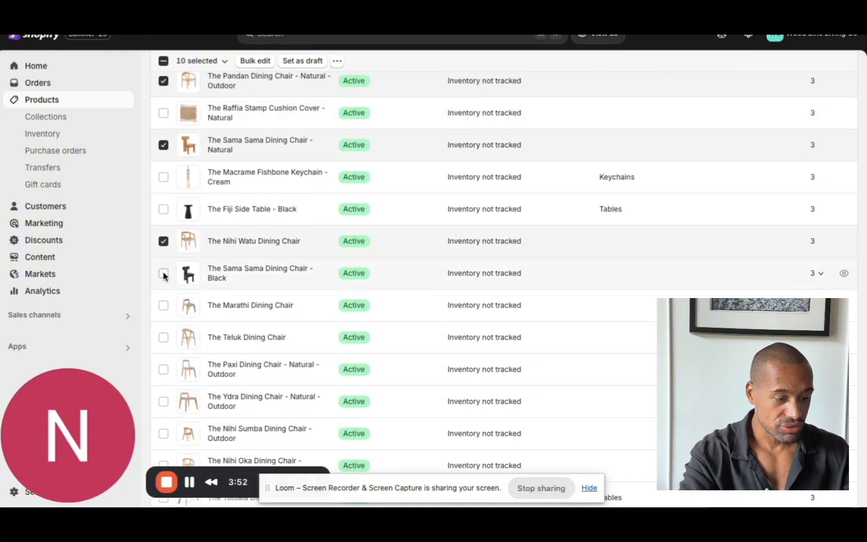
left_click(163, 305)
scroll(163, 301, "down", 1)
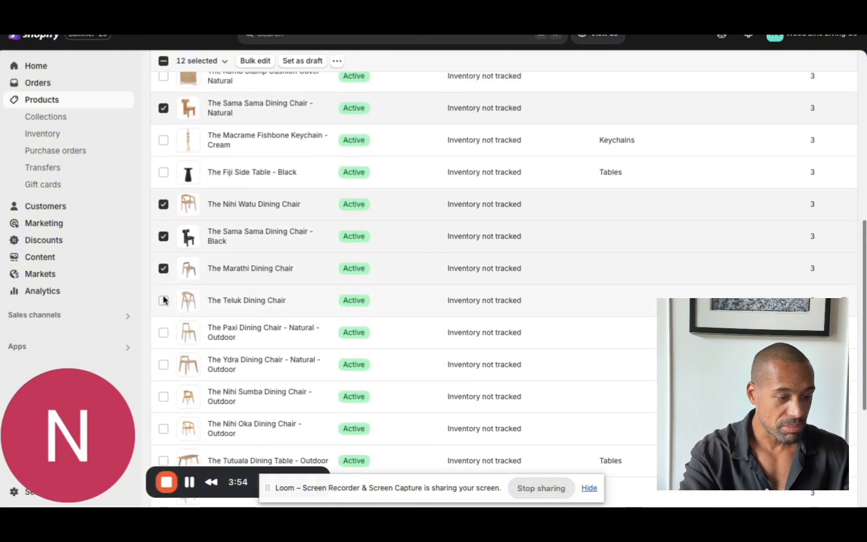
left_click(163, 300)
scroll(163, 300, "down", 1)
left_click(163, 300)
- Open the selected chair products for bulk editing and show the Tags column in the table
scroll(453, 281, "up", 10)
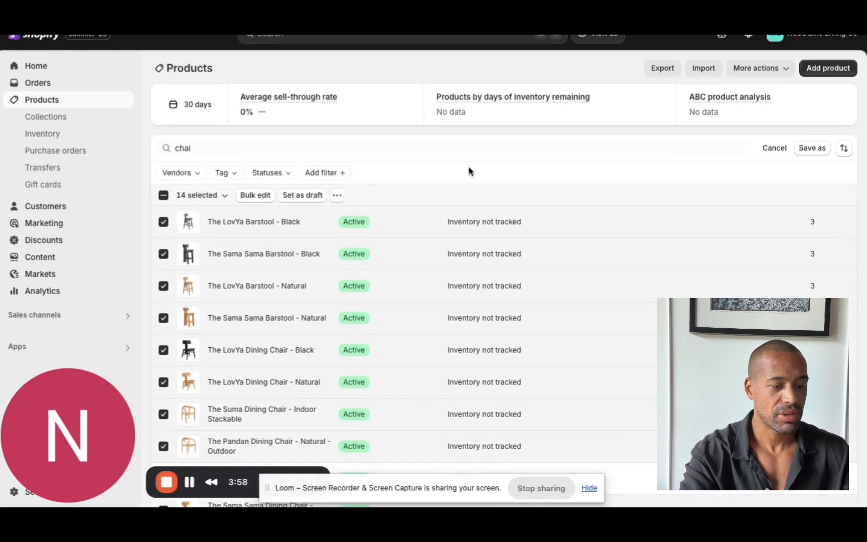
left_click(257, 195)
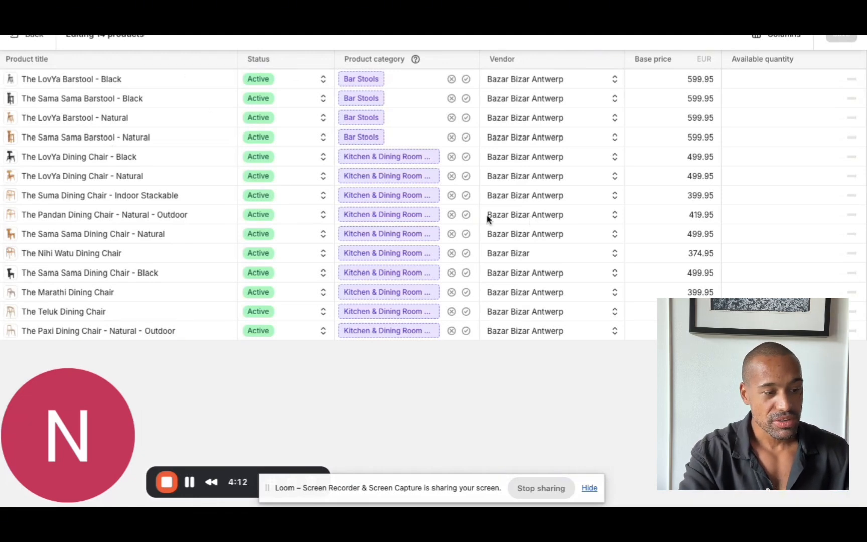
scroll(486, 217, "right", 5)
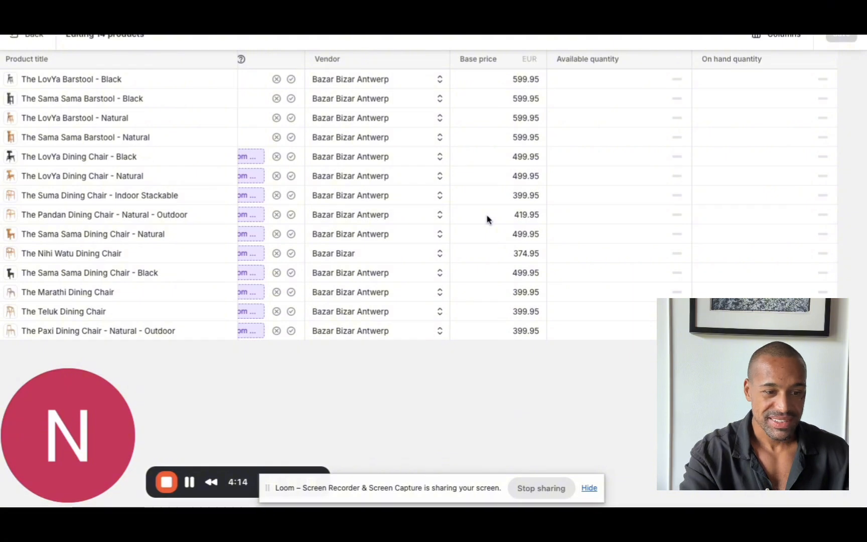
scroll(487, 217, "left", 5)
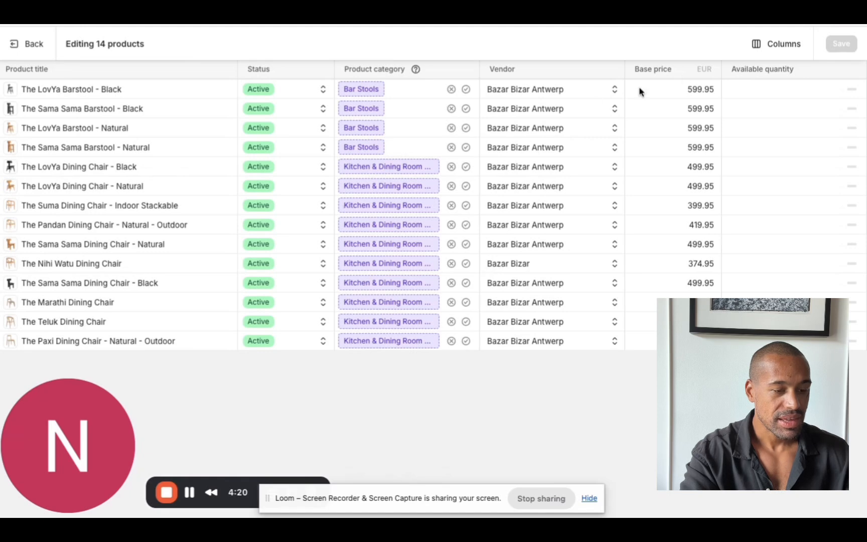
scroll(460, 201, "right", 5)
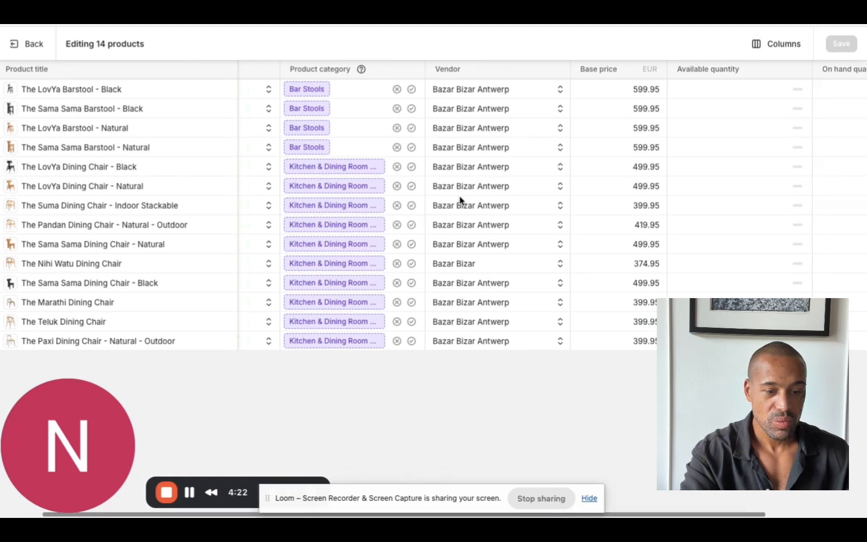
scroll(460, 200, "left", 6)
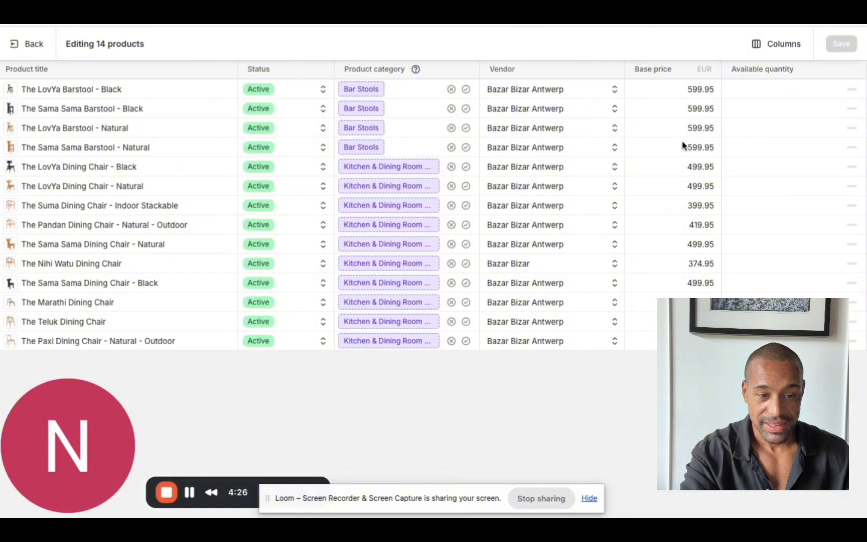
left_click(779, 50)
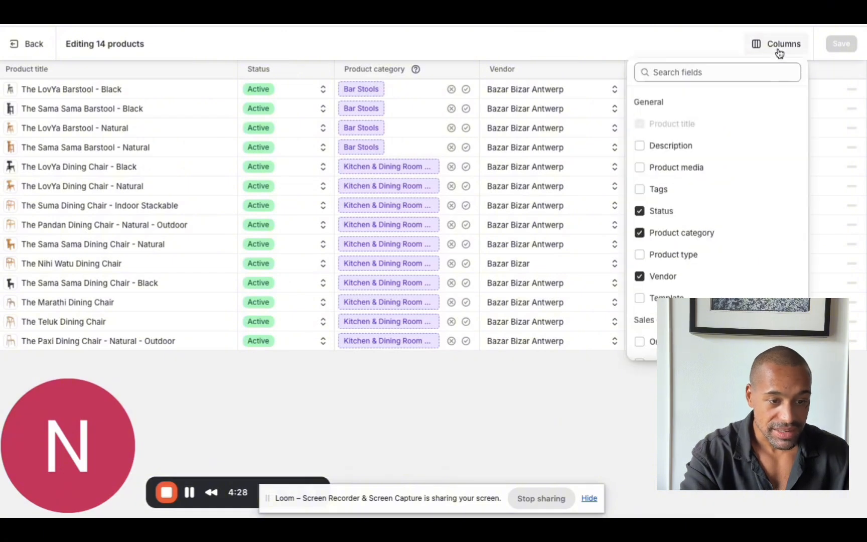
left_click(640, 189)
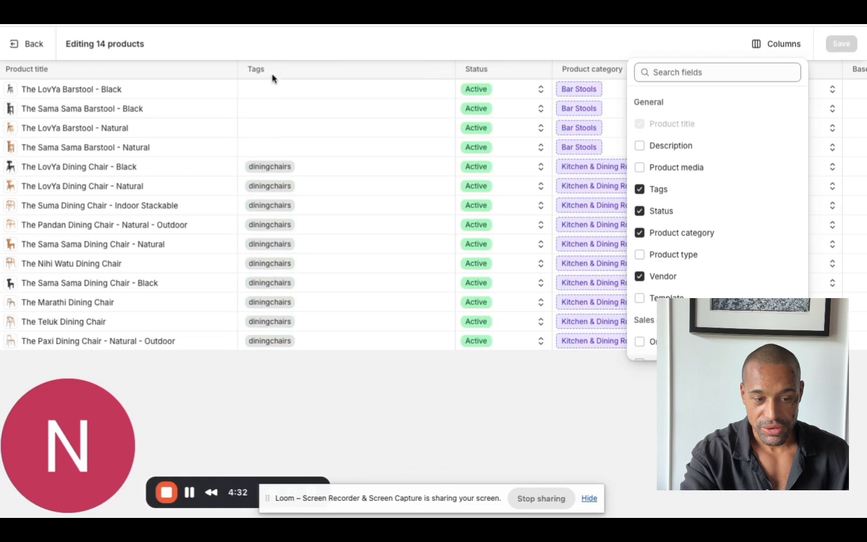
- Add a new tag "Chairs" to The LovYa Barstool - Black
left_click(331, 94)
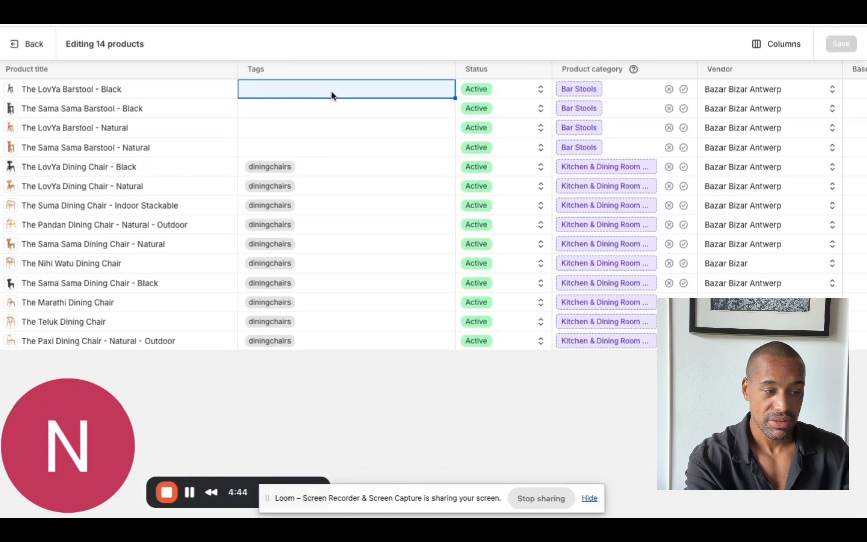
left_click(339, 90)
type("Chairs")
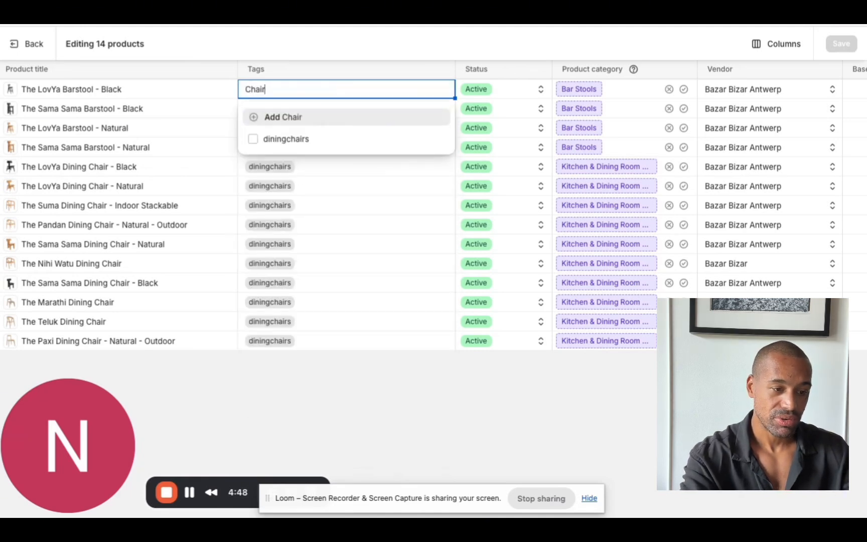
left_click(298, 117)
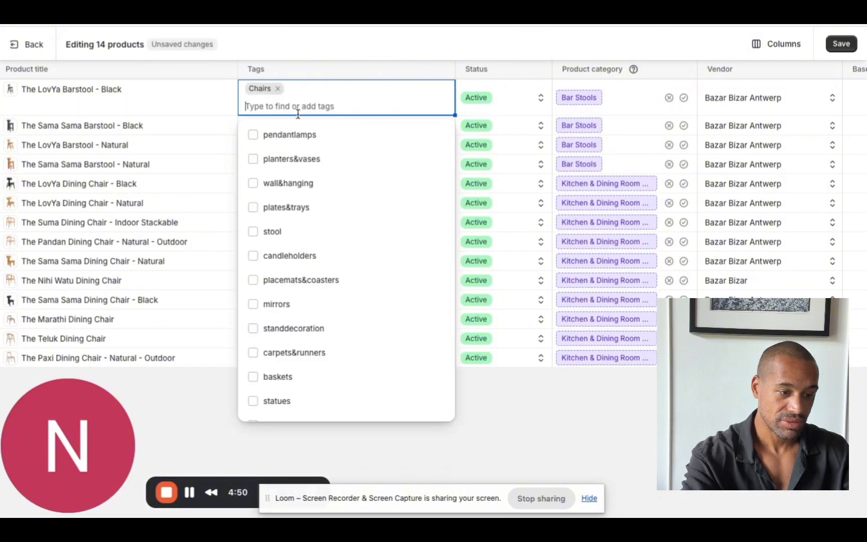
left_click(385, 45)
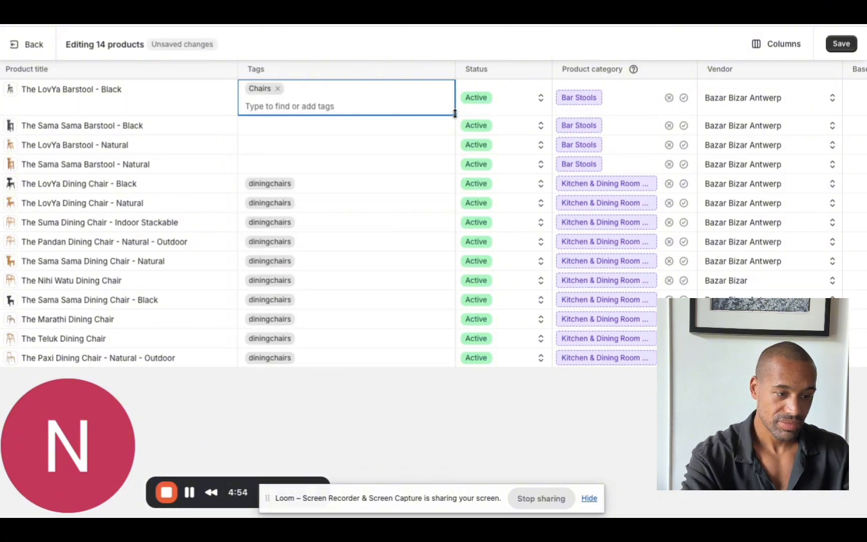
- Remove the "Chairs" tag from The LovYa Barstool - Black, enter "Chair" instead and try to copy it down to the other barstools
left_click(278, 89)
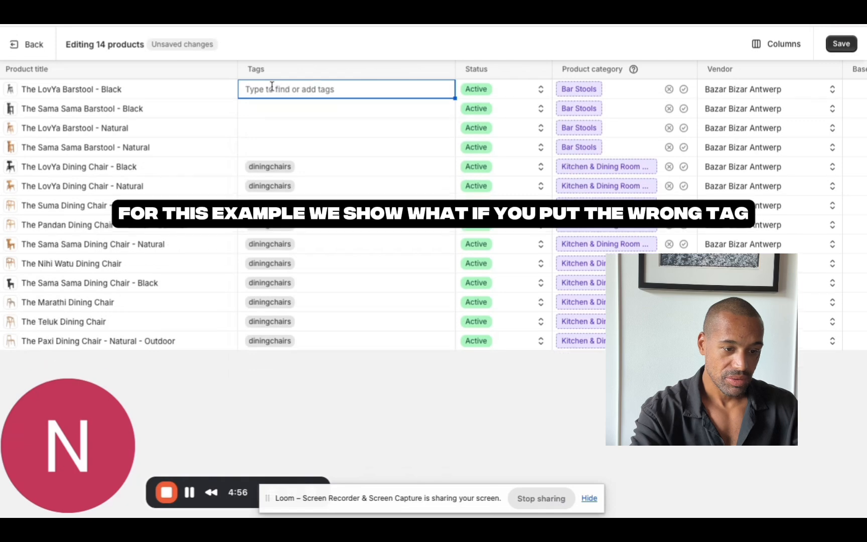
left_click(256, 89)
type("Chair")
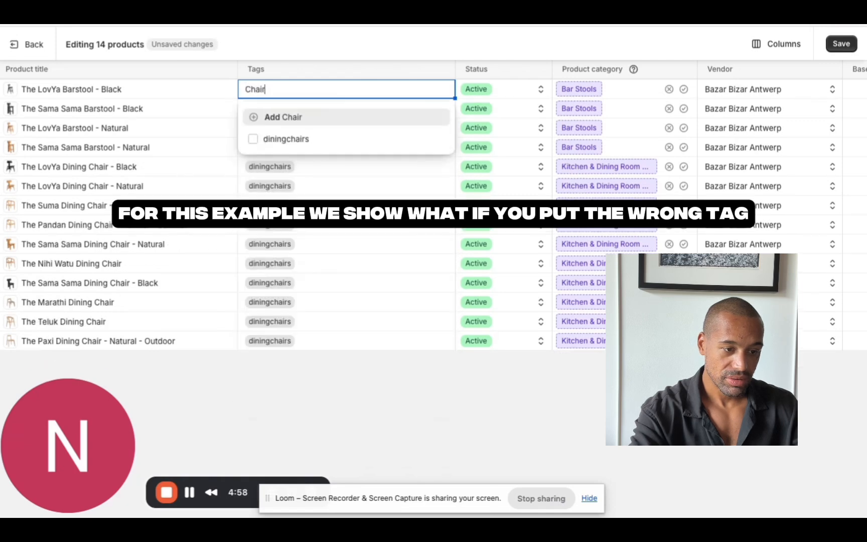
left_click(331, 57)
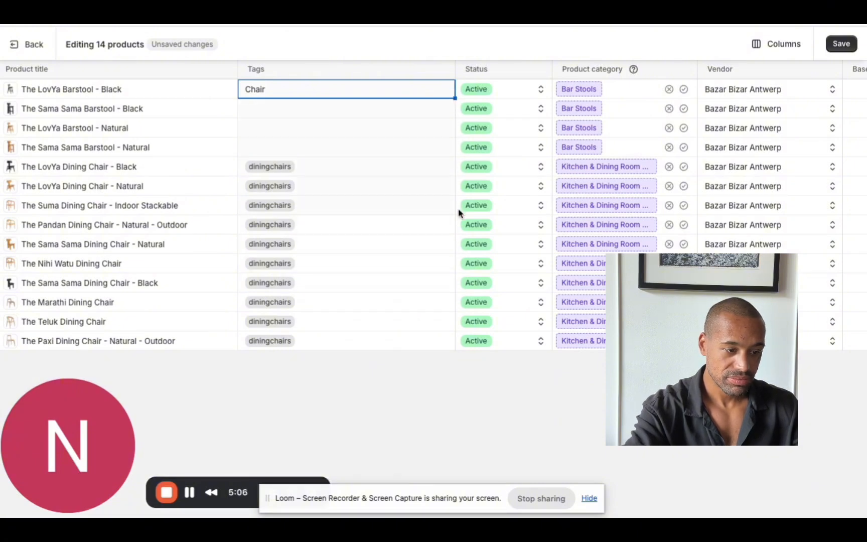
left_click_drag(455, 98, 451, 151)
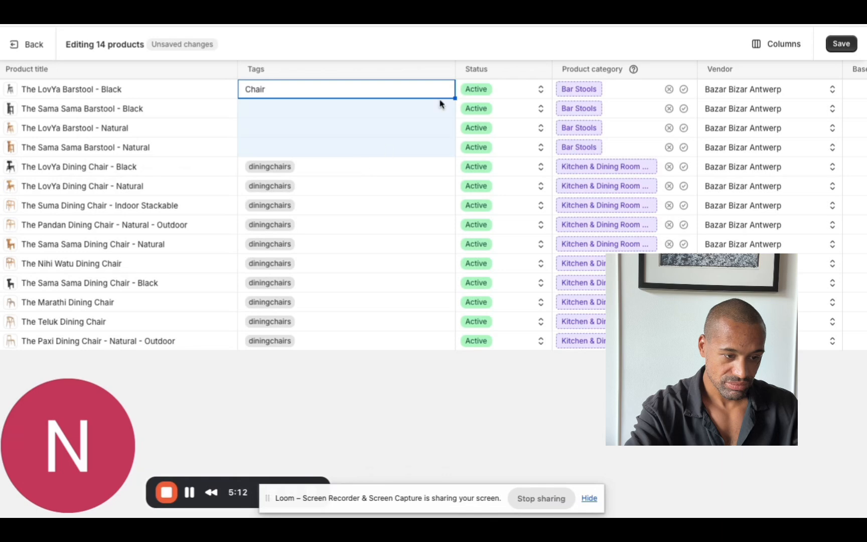
left_click(348, 113)
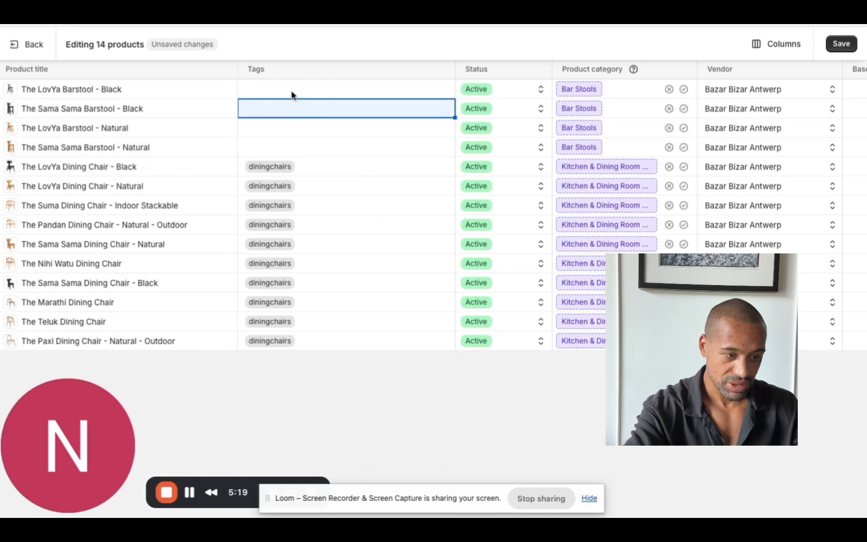
- Add the tag "chair" to The LovYa Barstool - Black and copy it down to the other three barstools
left_click(292, 92)
left_click(292, 94)
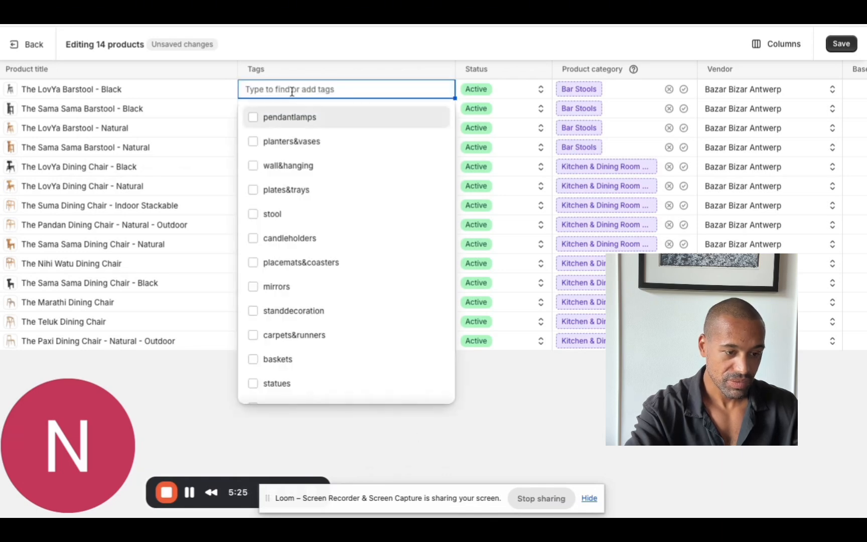
type("chair")
left_click(302, 119)
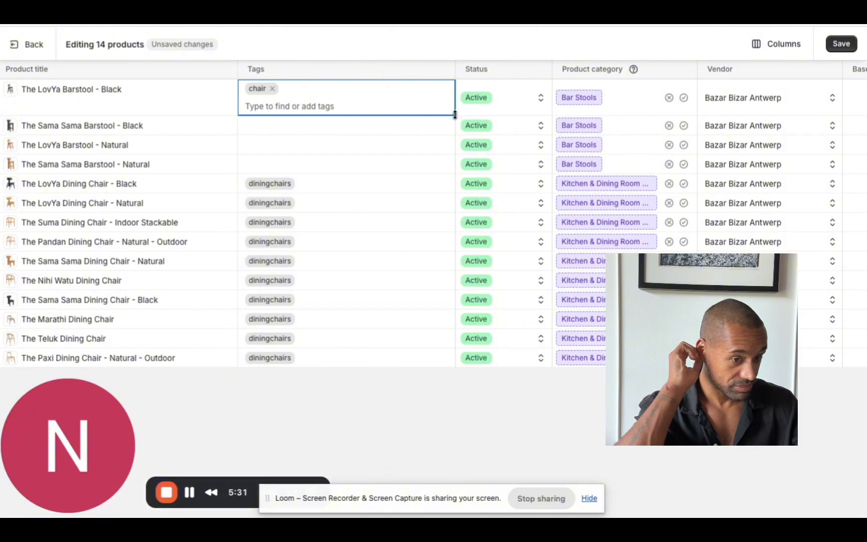
left_click_drag(455, 115, 455, 163)
- Add the tag "chair" to The LovYa Dining Chair - Black, keeping its "diningchairs" tag
left_click(359, 186)
left_click(378, 172)
type("chi")
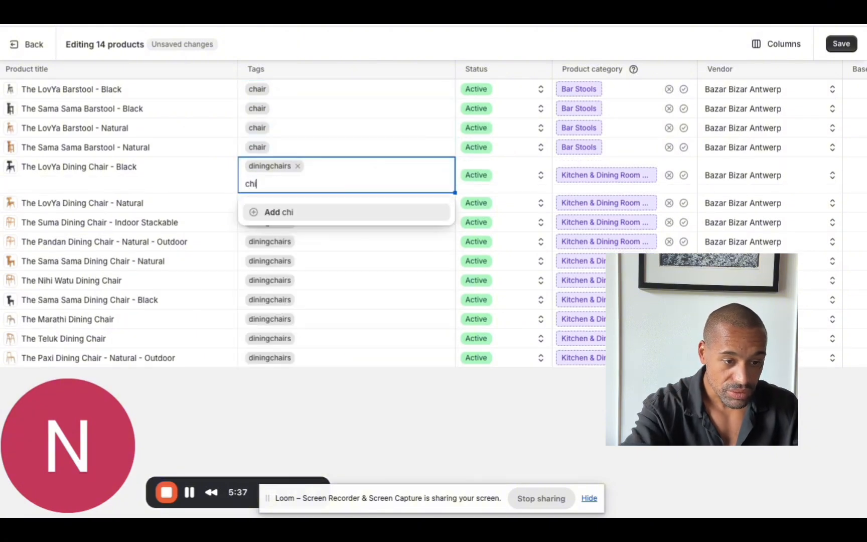
key("BackSpace")
type("air")
left_click(297, 212)
left_click(351, 129)
- Copy the tags of The LovYa Dining Chair - Black down to all remaining dining chairs, and save the bulk edit
left_click(450, 171)
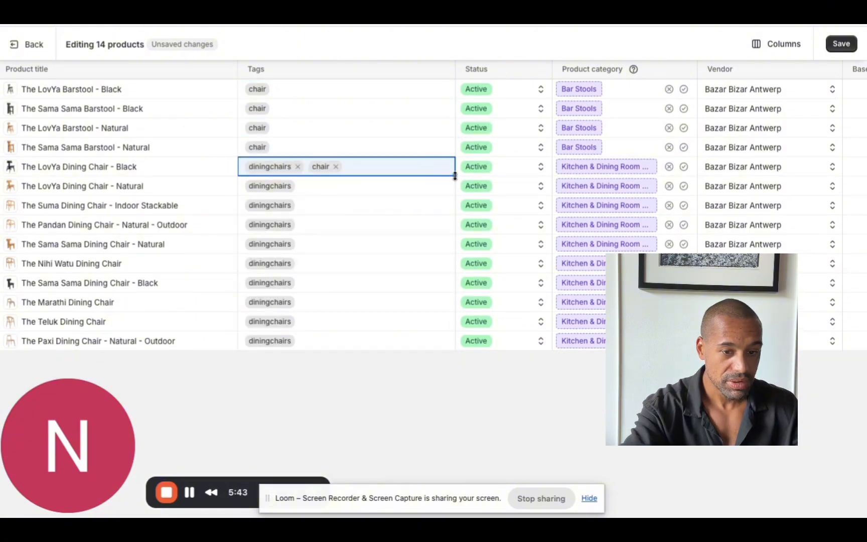
left_click_drag(454, 175, 459, 351)
left_click(842, 44)
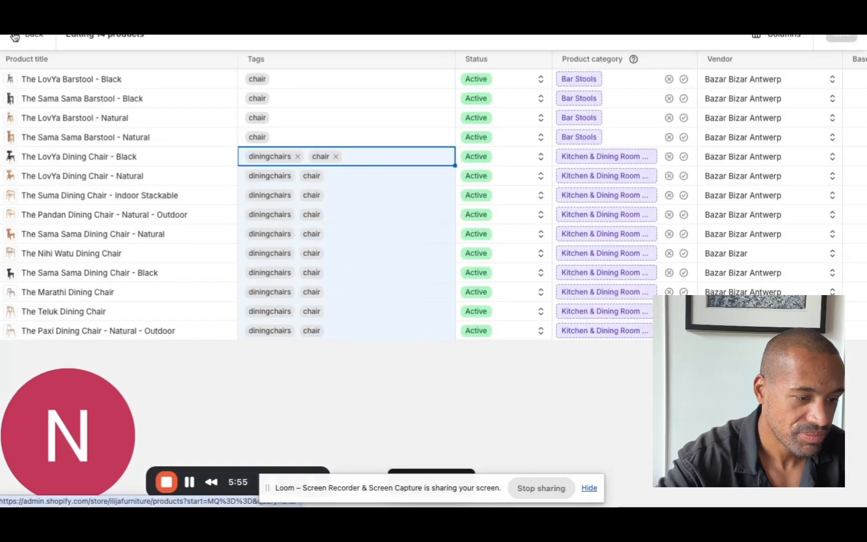
left_click(14, 35)
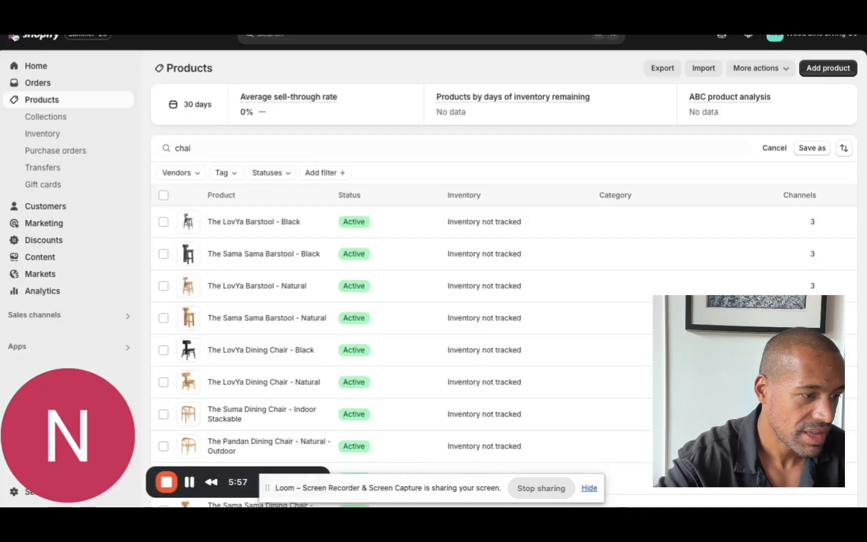
- Set the tag condition of the Chairs1 collection to is equal to "Chair" and save the collection
left_click(58, 121)
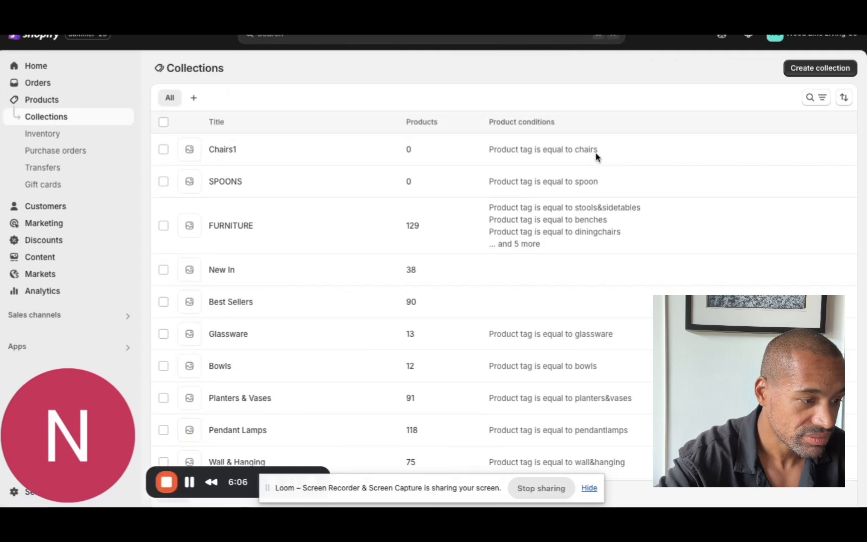
left_click(237, 154)
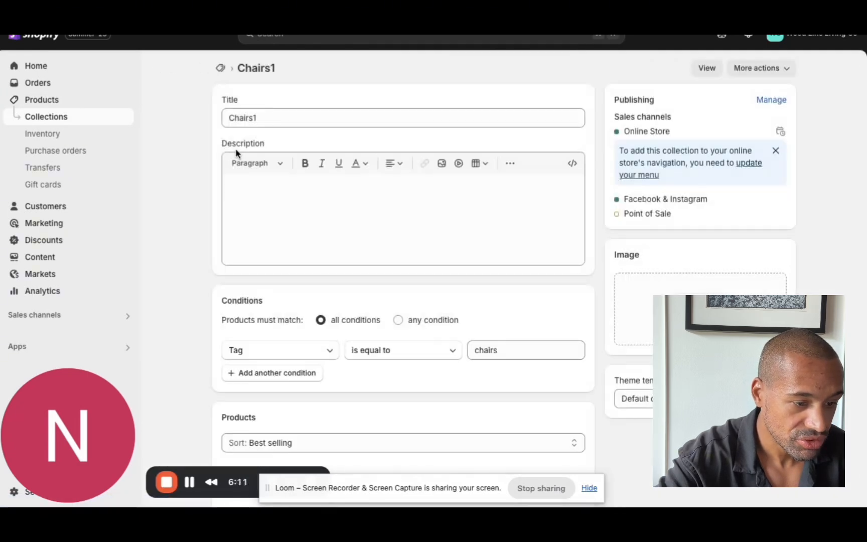
scroll(410, 240, "down", 1)
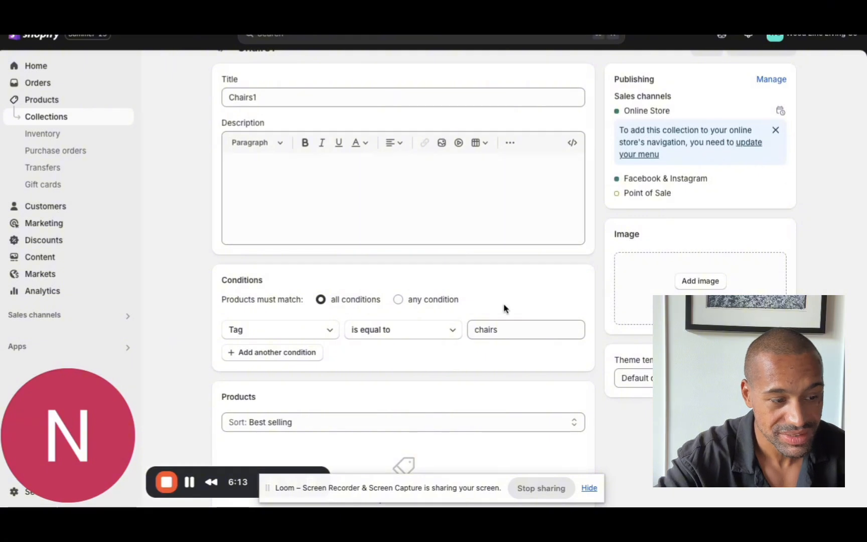
double_click(506, 330)
type("C")
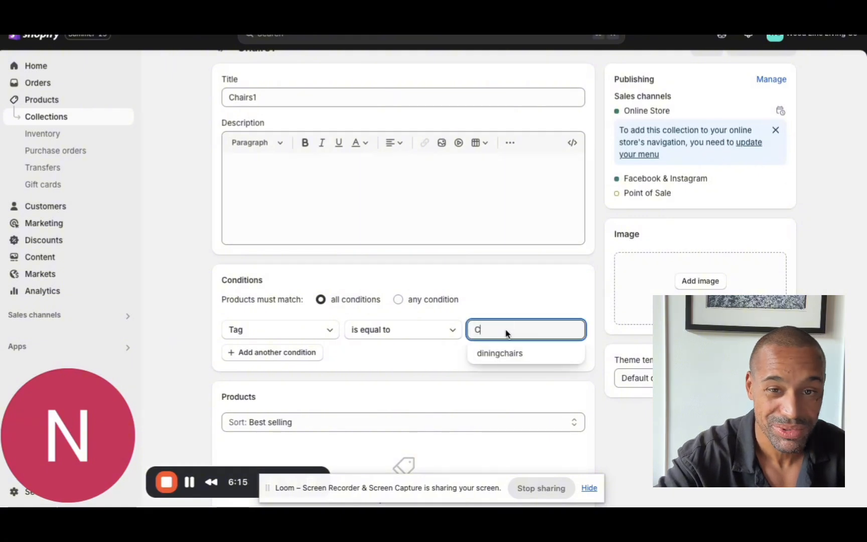
type("hair")
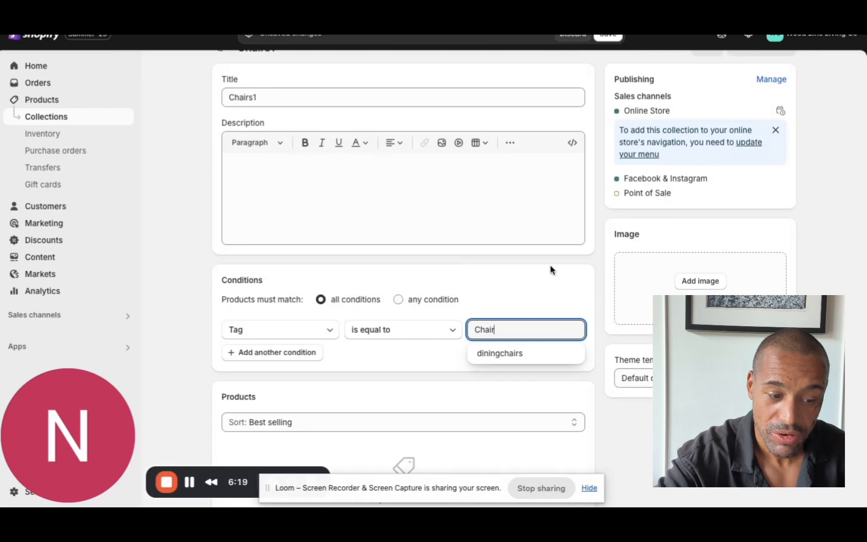
left_click(550, 270)
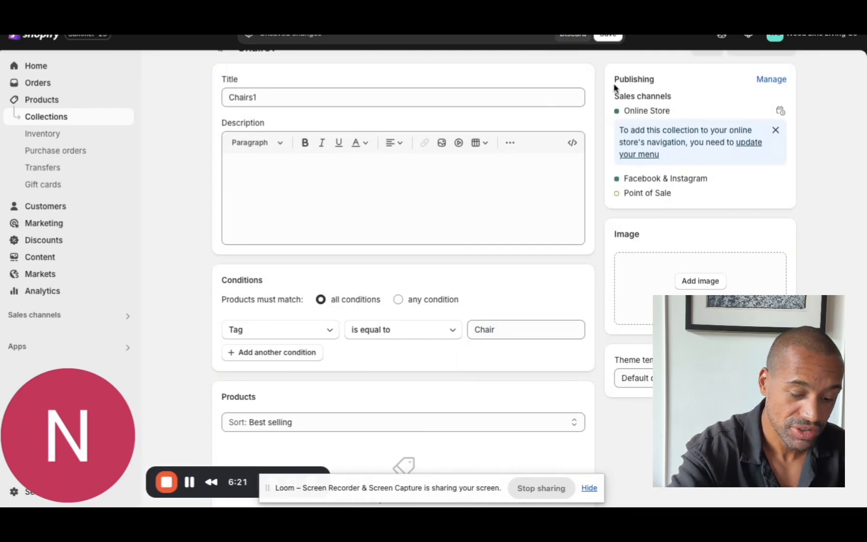
left_click(608, 35)
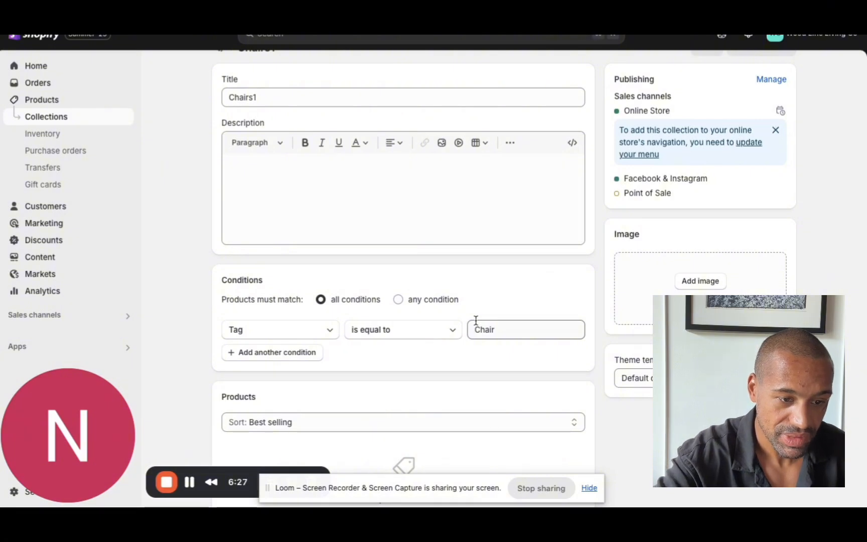
- Check the product count of Chairs1 in the collections list and review all products included in the collection
scroll(475, 320, "down", 4)
scroll(476, 323, "up", 4)
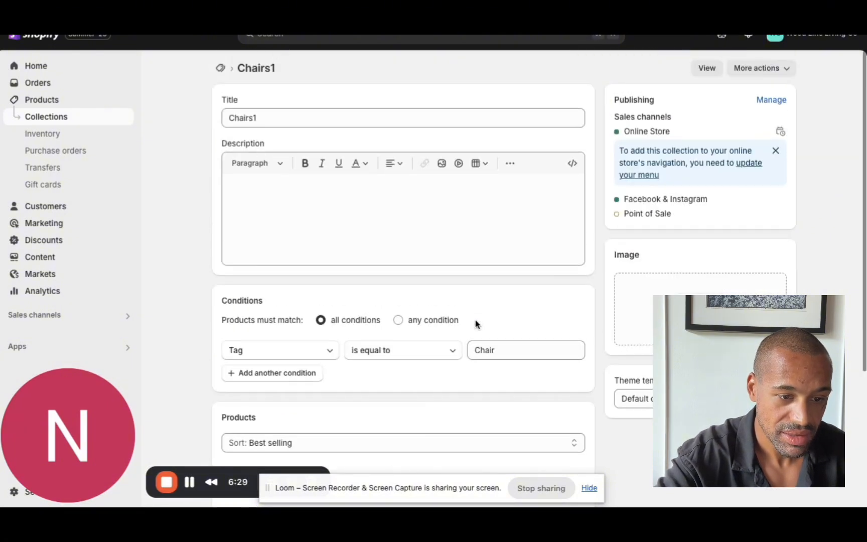
left_click(52, 119)
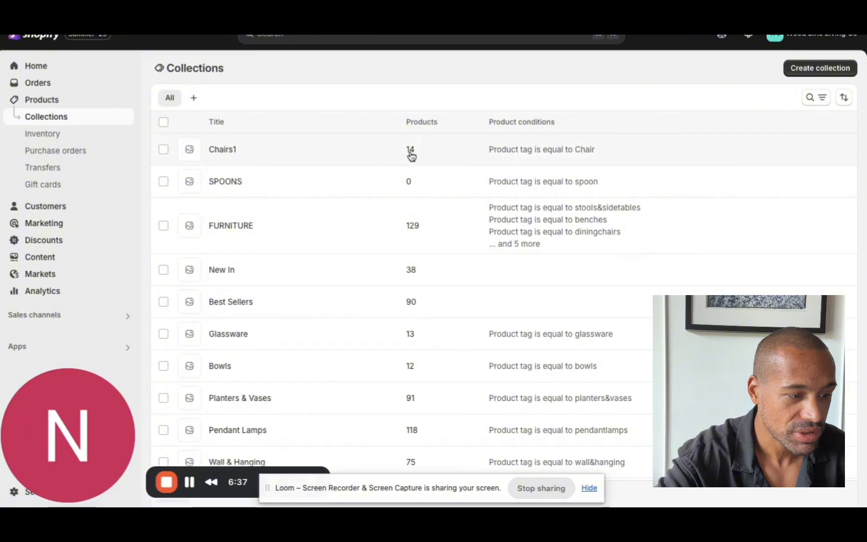
left_click(229, 151)
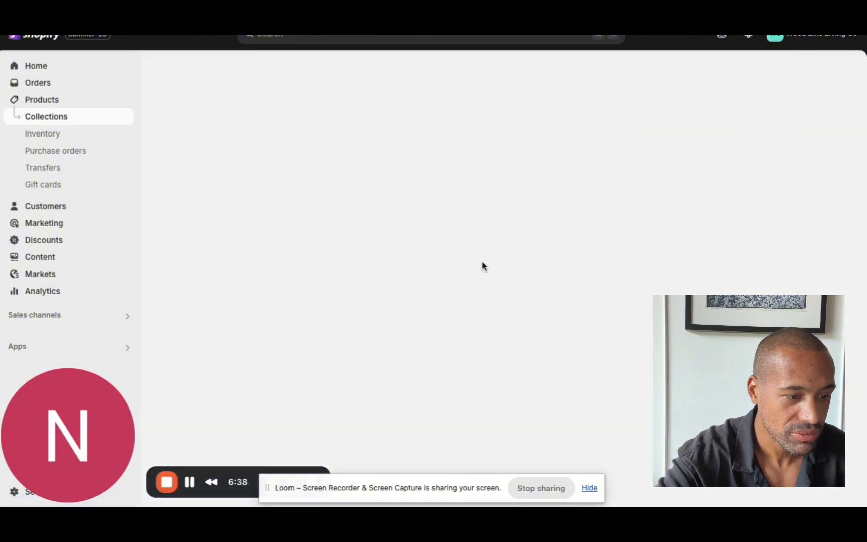
scroll(436, 273, "down", 4)
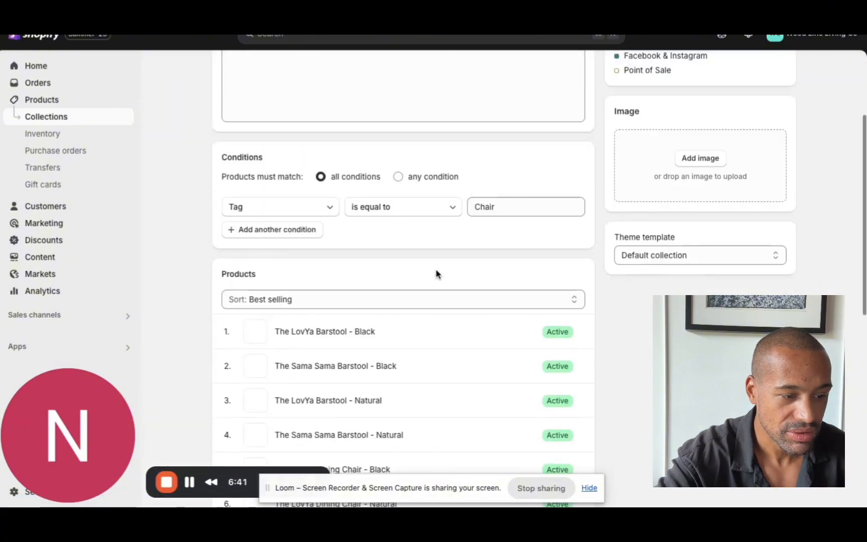
scroll(351, 266, "down", 2)
scroll(319, 352, "down", 6)
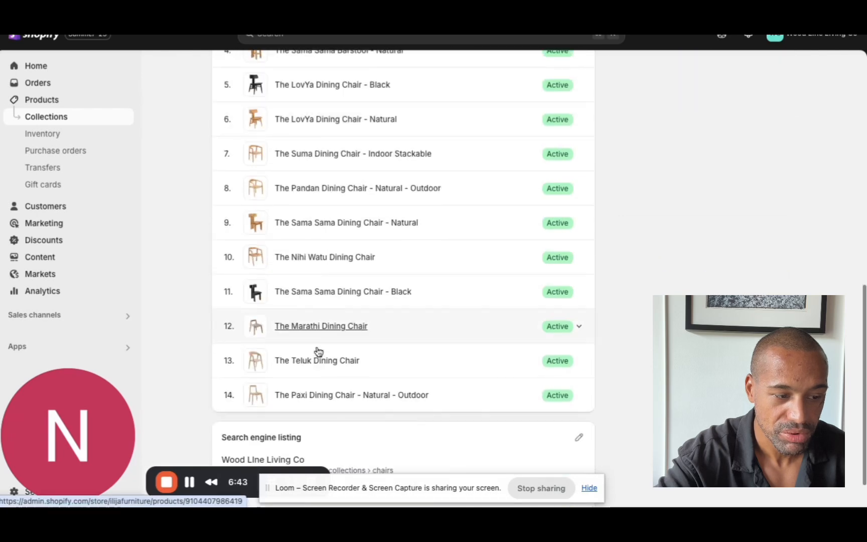
scroll(318, 351, "up", 12)
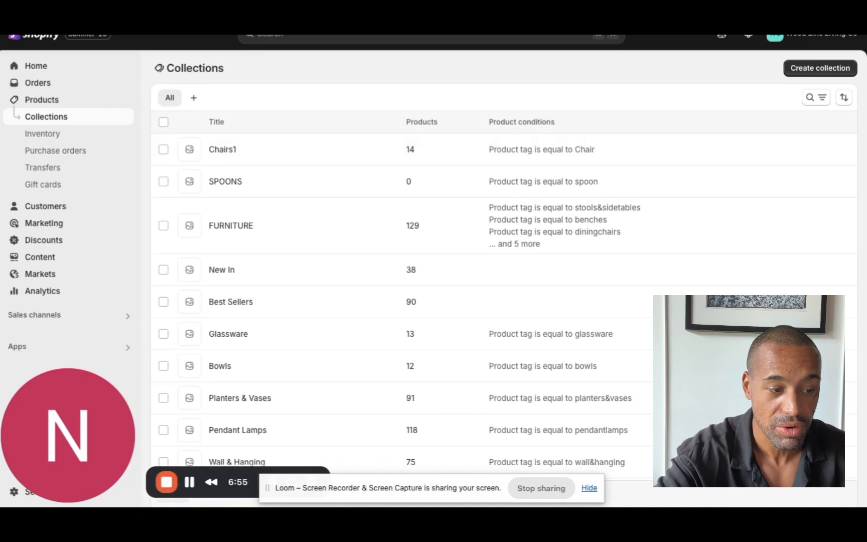
- Reopen the Chairs1 collection from the collections list and examine its tag condition and the first matching products
left_click(223, 151)
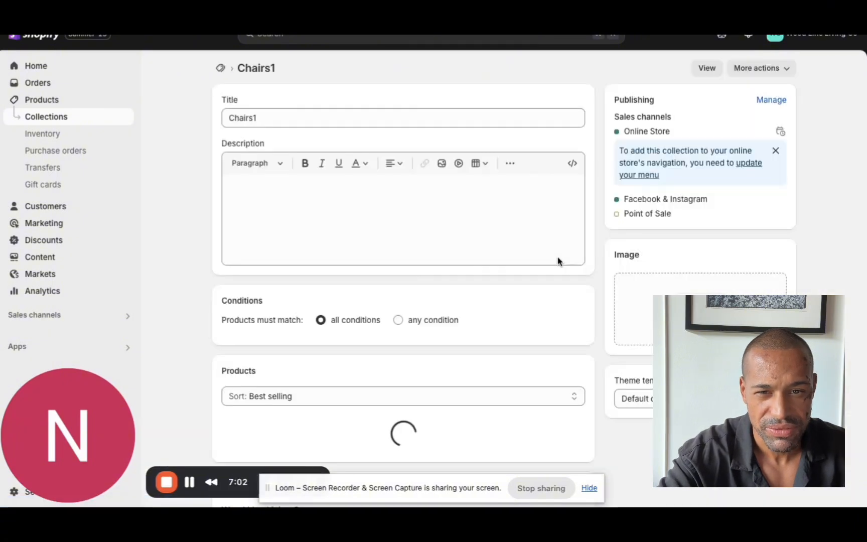
scroll(558, 257, "down", 1)
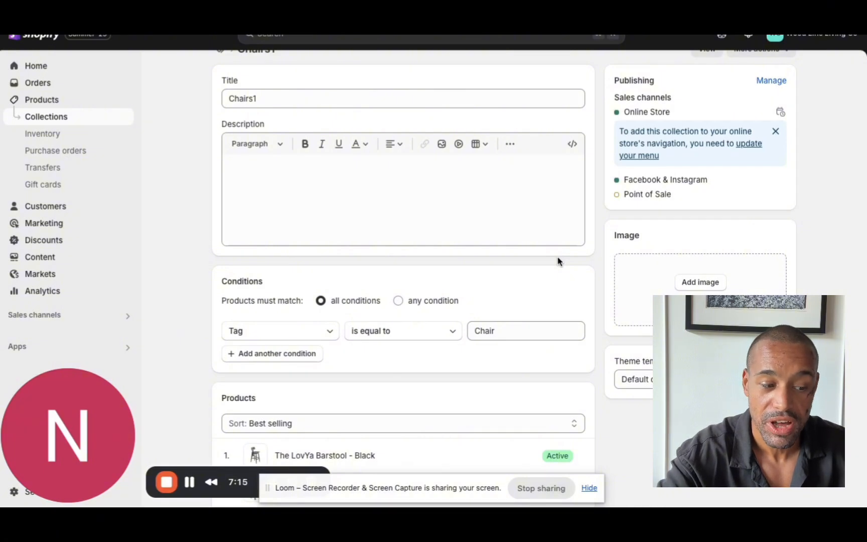
scroll(412, 319, "down", 2)
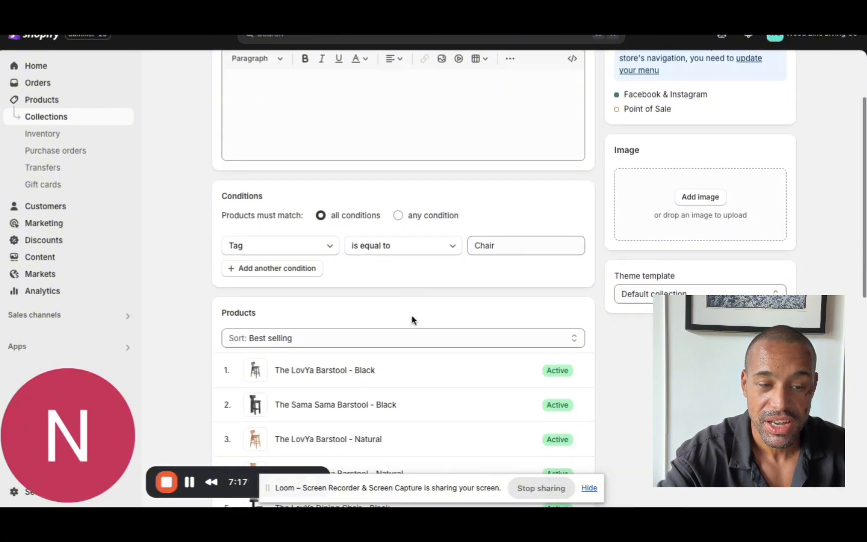